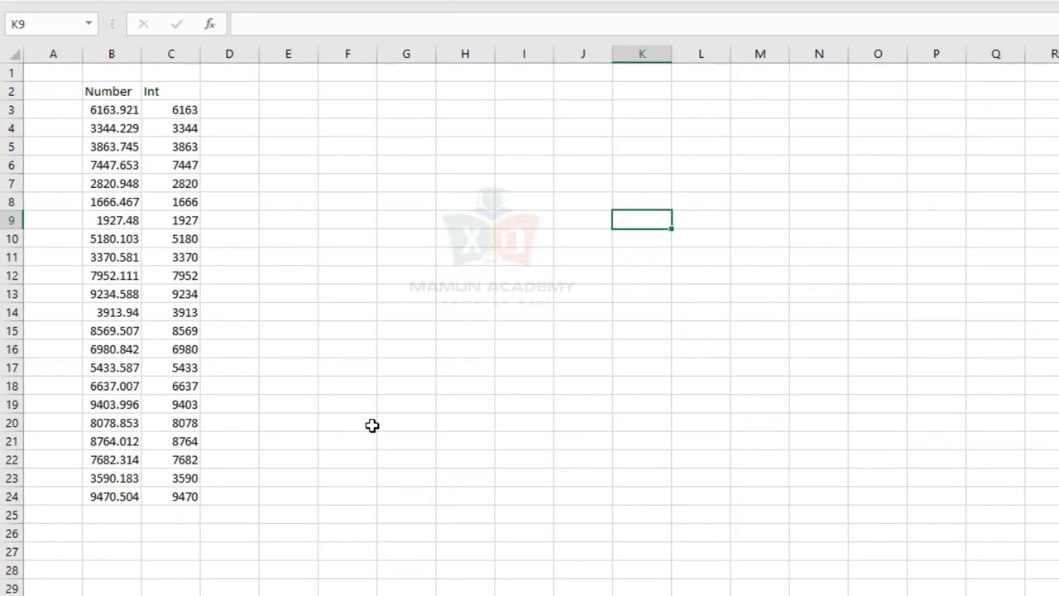
Clear the old Int results in C3:D32
{"action": "left_click_drag", "start_coordinate": [239, 112], "coordinate": [171, 592]}
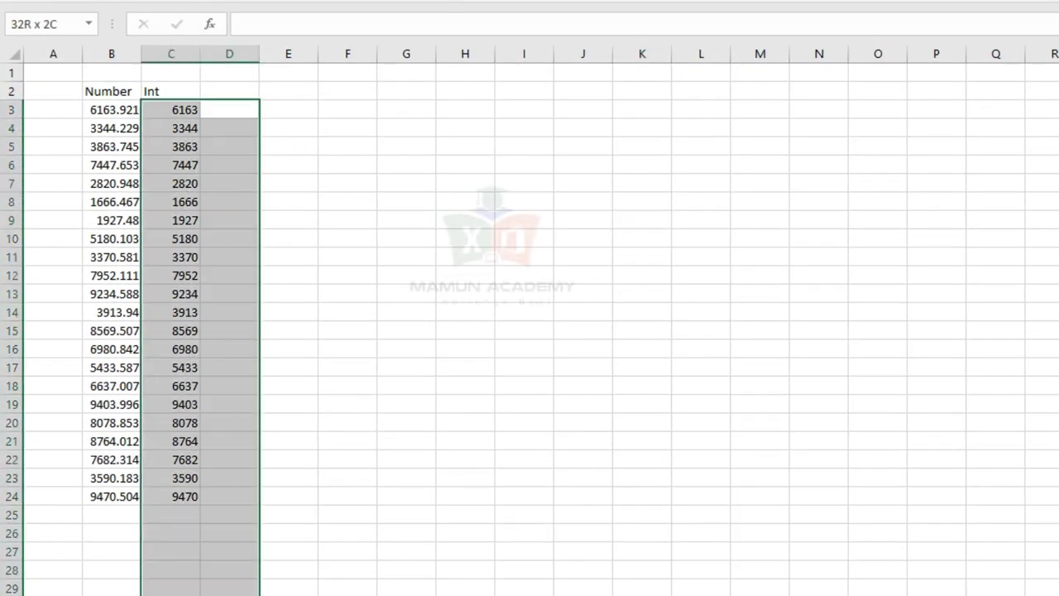
{"action": "key", "text": "Delete"}
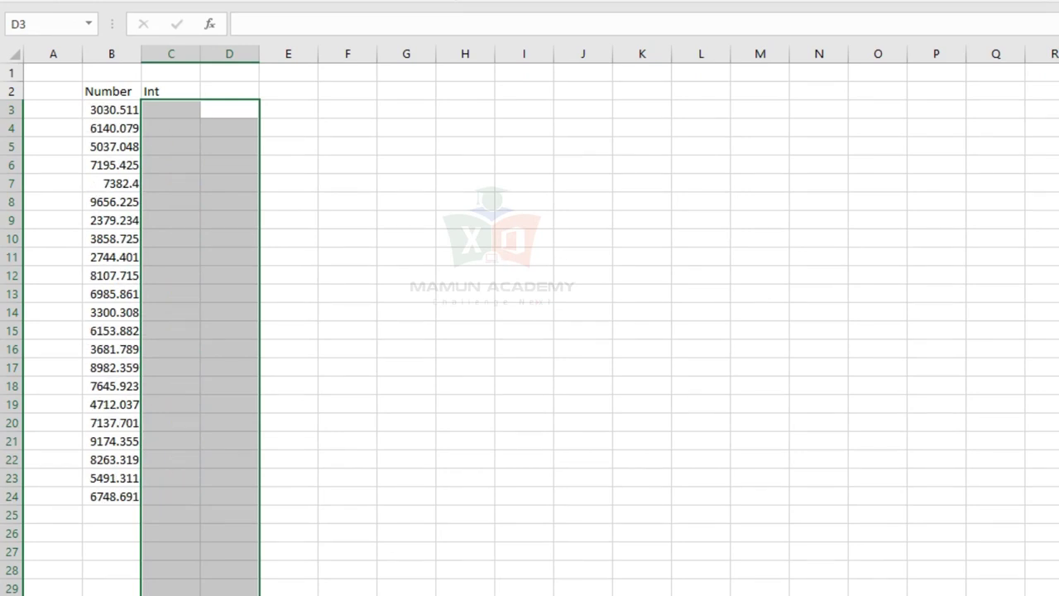
{"action": "left_click", "coordinate": [298, 196]}
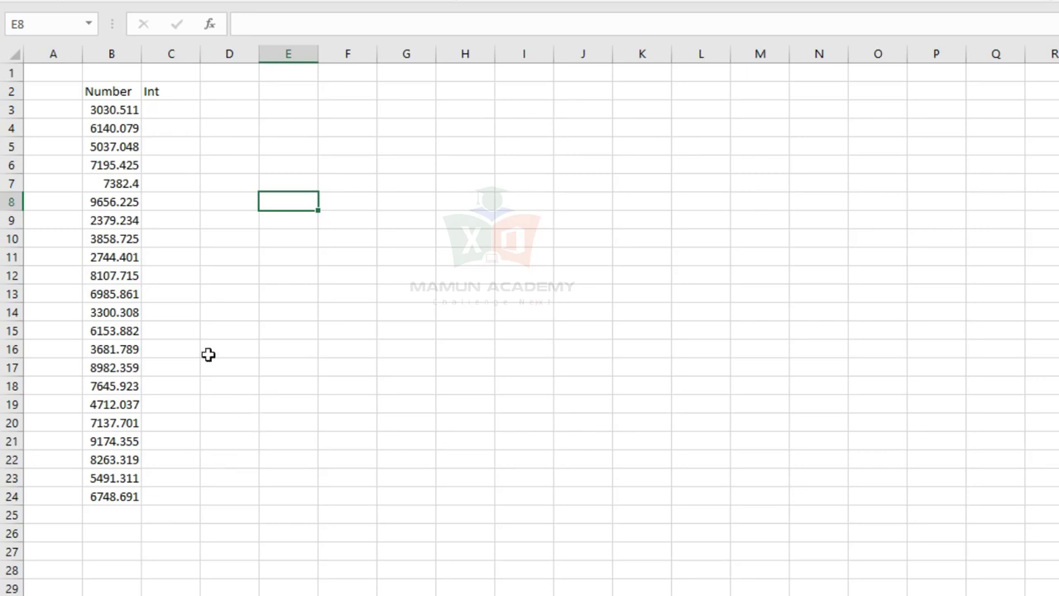
Enter =INT(B3) in C3 to round 9621.088 down to 9621
{"action": "left_click", "coordinate": [173, 109]}
{"action": "type", "text": "="}
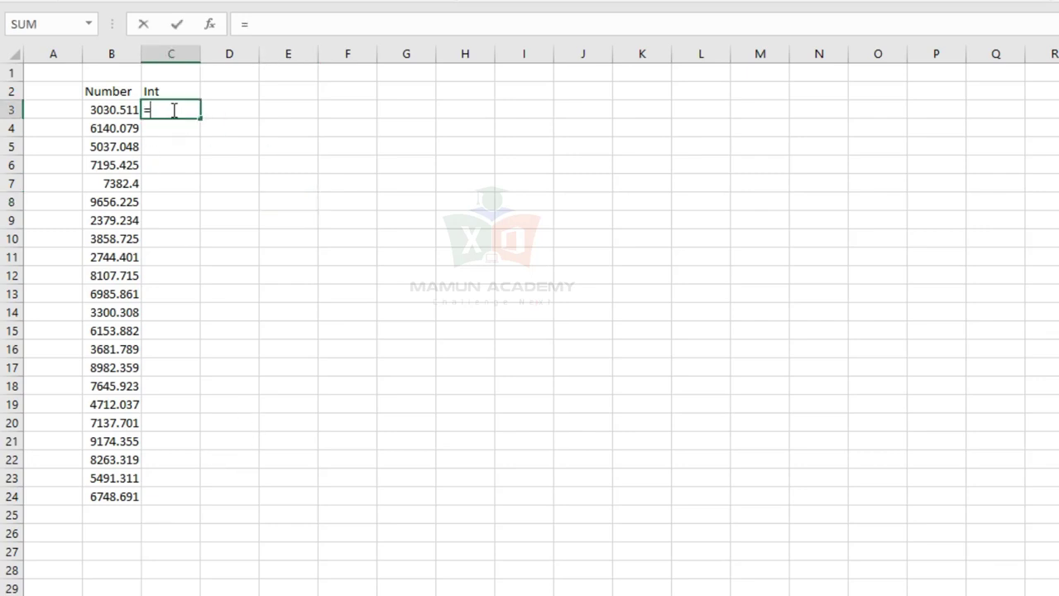
{"action": "type", "text": "int"}
{"action": "key", "text": "Tab"}
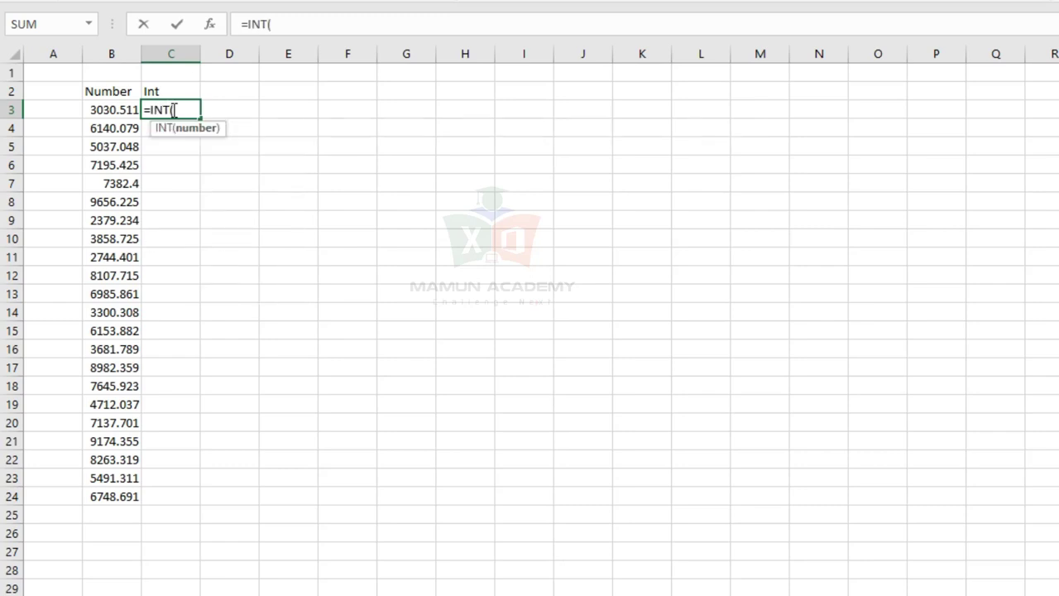
{"action": "key", "text": "BackSpace"}
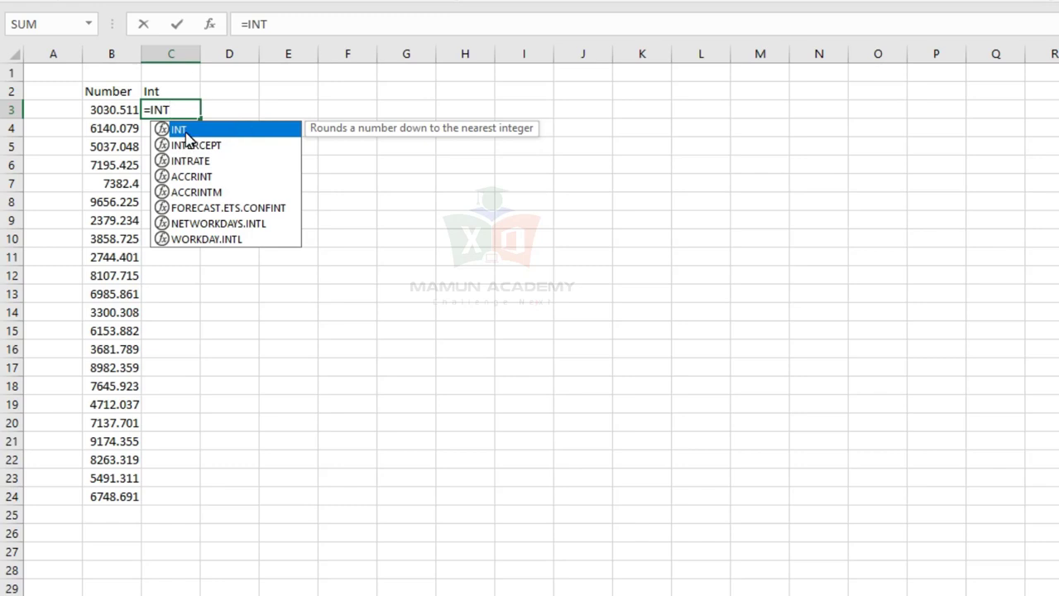
{"action": "key", "text": "Tab"}
{"action": "left_click", "coordinate": [96, 110]}
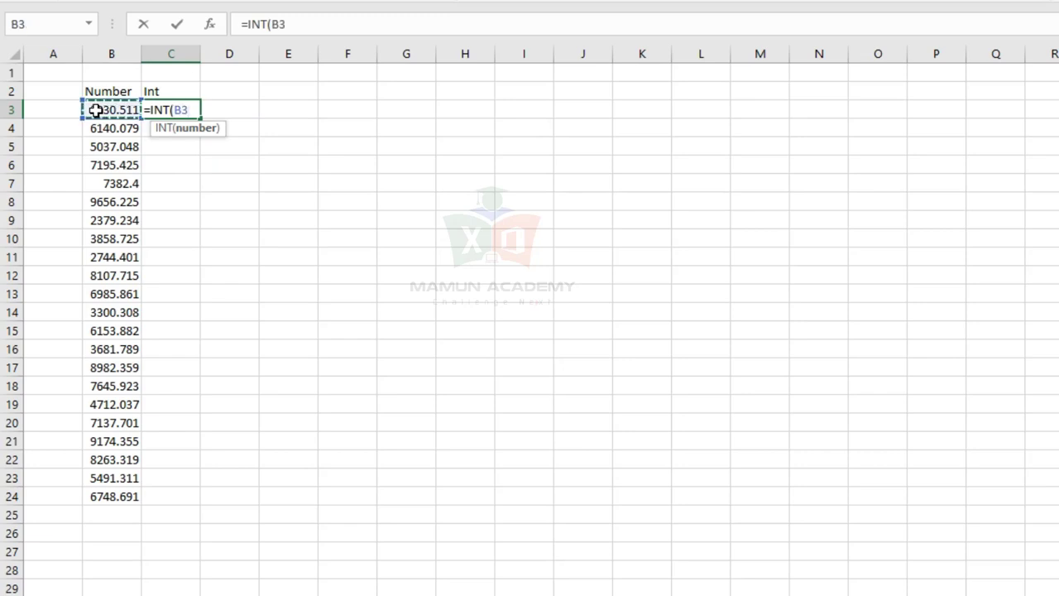
{"action": "type", "text": ")"}
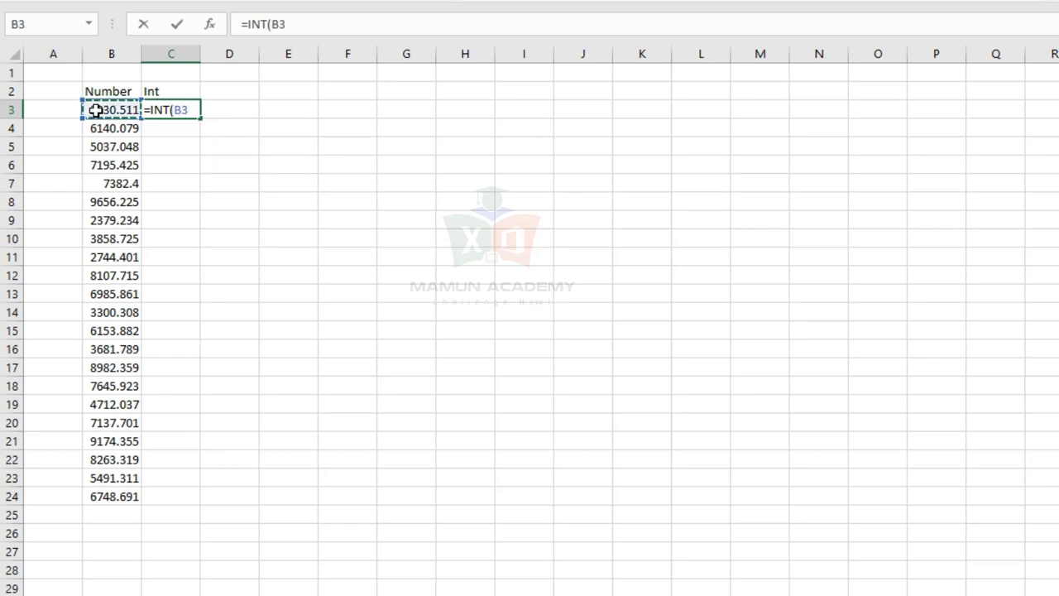
{"action": "key", "text": "Return"}
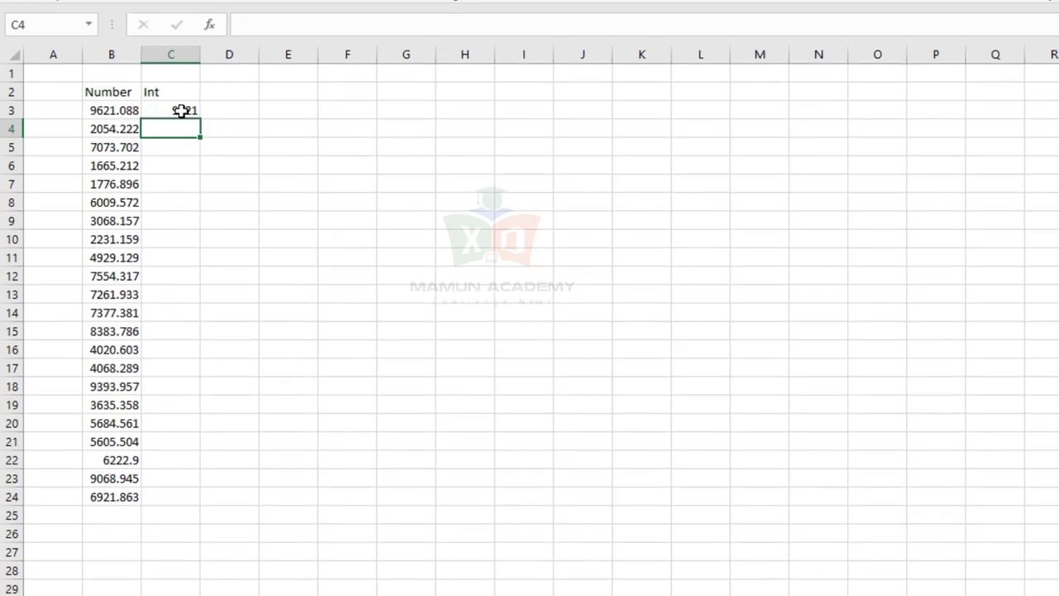
Format C3 as Number with one decimal and fill its INT formula down to C24
{"action": "left_click", "coordinate": [180, 110]}
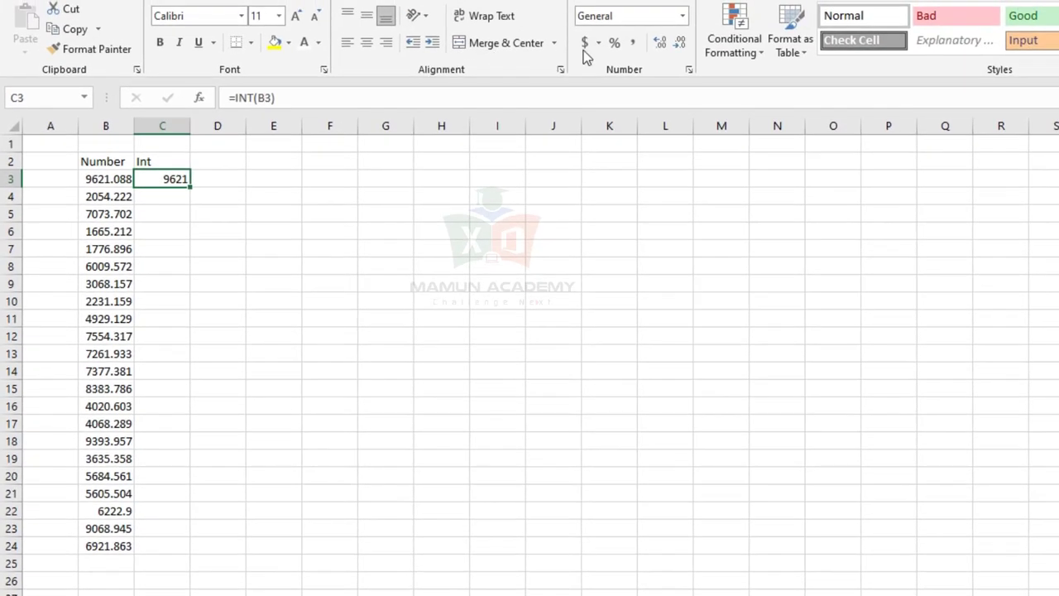
{"action": "left_click", "coordinate": [658, 42]}
{"action": "left_click", "coordinate": [658, 41]}
{"action": "left_click", "coordinate": [658, 41]}
{"action": "left_click", "coordinate": [658, 42]}
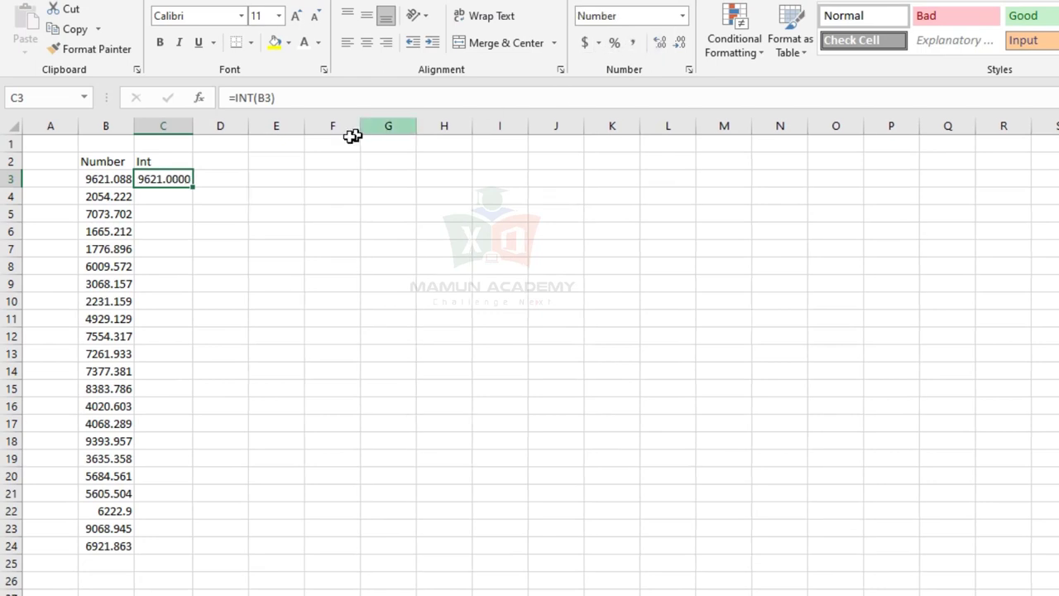
{"action": "left_click", "coordinate": [678, 43]}
{"action": "left_click", "coordinate": [679, 43]}
{"action": "left_click", "coordinate": [679, 45]}
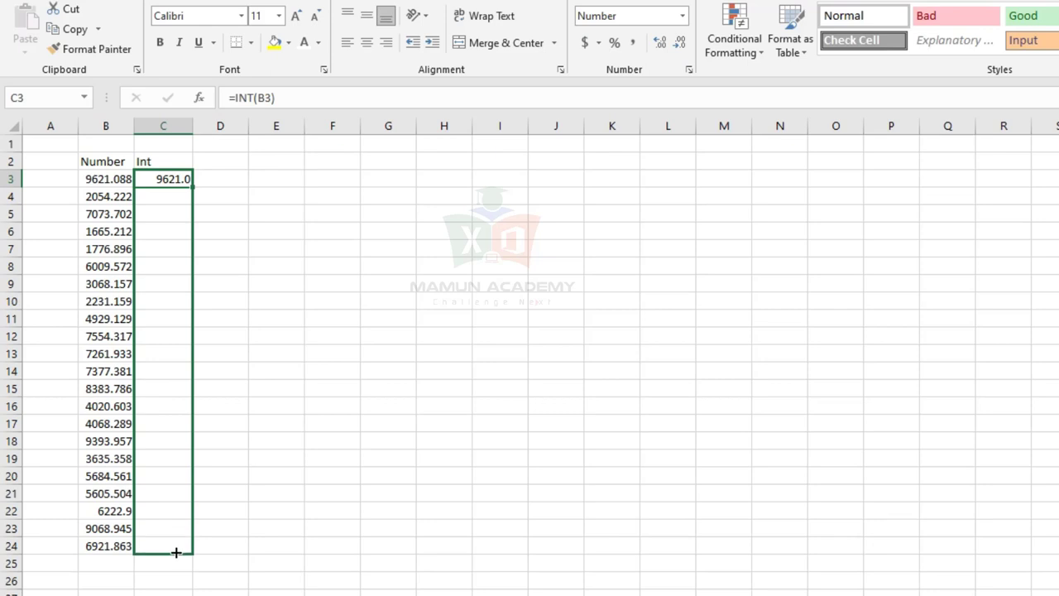
{"action": "left_click_drag", "start_coordinate": [194, 187], "coordinate": [175, 551]}
{"action": "left_click", "coordinate": [367, 215]}
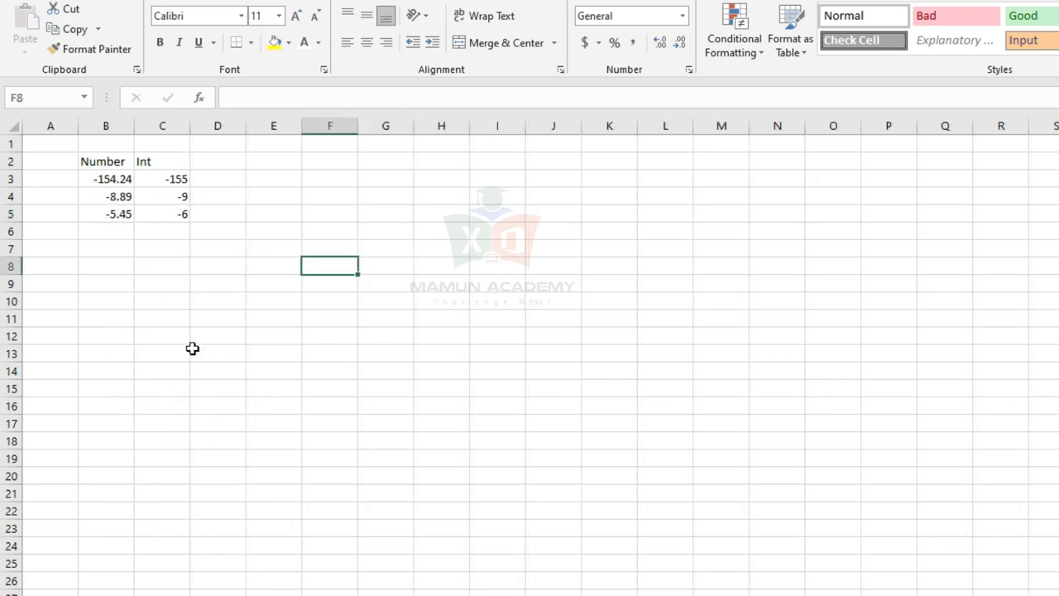
Clear the old Int results in C3:E15
{"action": "left_click", "coordinate": [184, 335]}
{"action": "left_click_drag", "start_coordinate": [245, 176], "coordinate": [163, 385]}
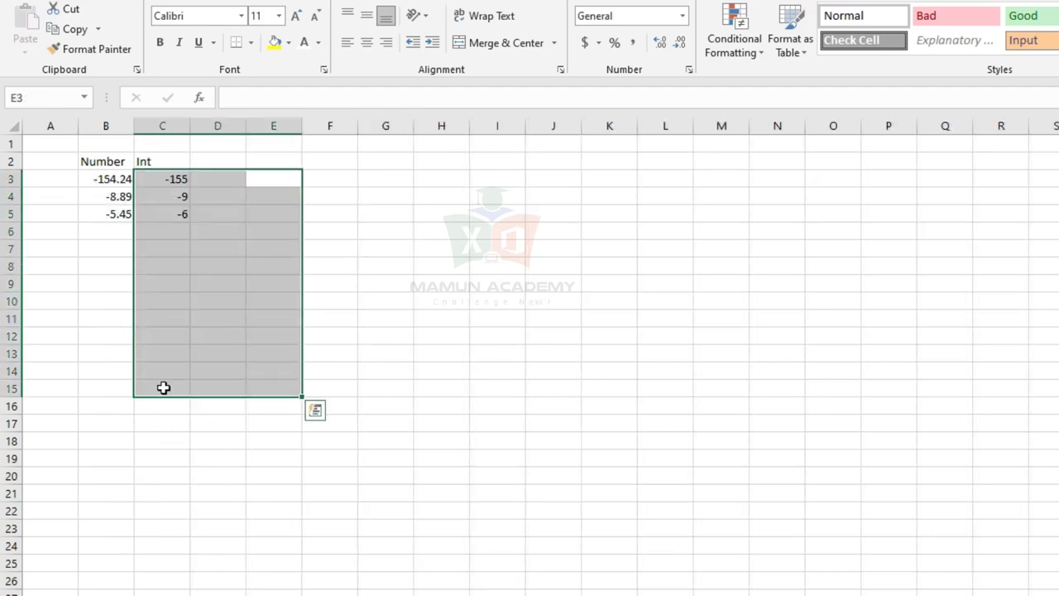
{"action": "key", "text": "Delete"}
Enter =INT(B3) in C3 and fill it to C5, giving -155, -9 and -6
{"action": "left_click", "coordinate": [178, 178]}
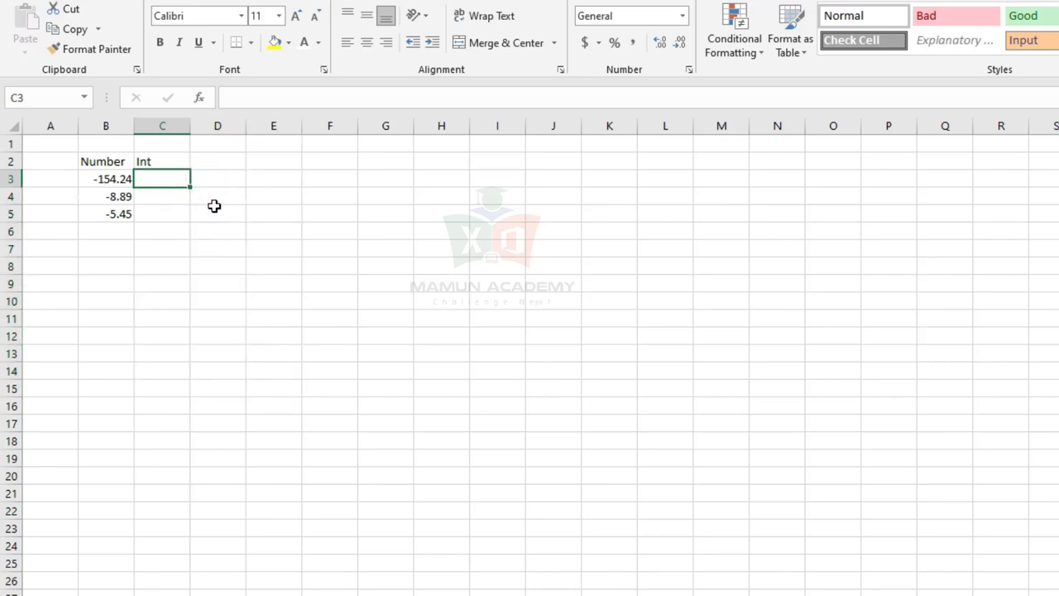
{"action": "type", "text": "="}
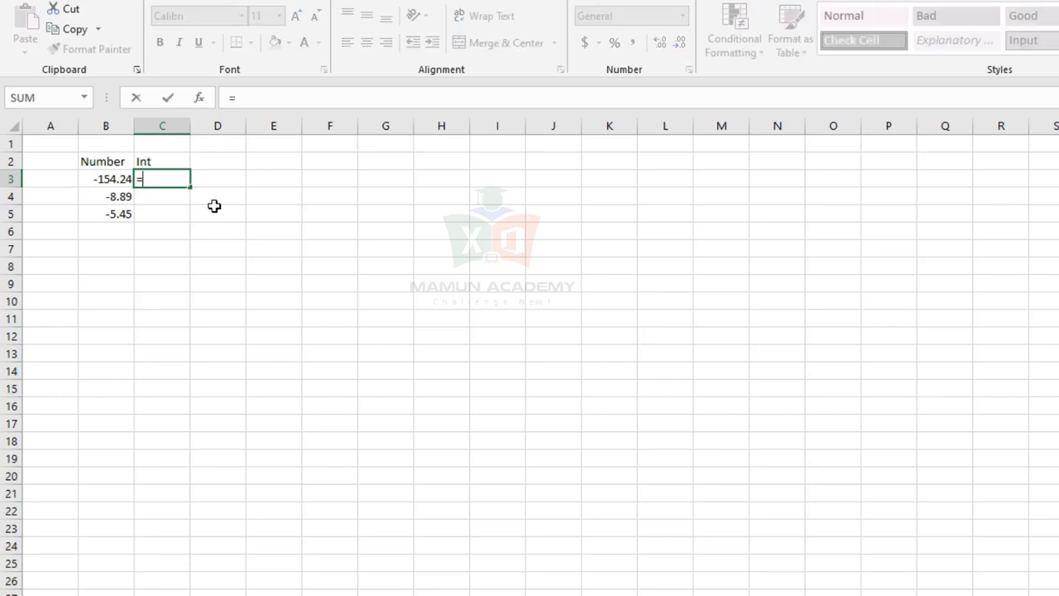
{"action": "type", "text": "int"}
{"action": "key", "text": "Tab"}
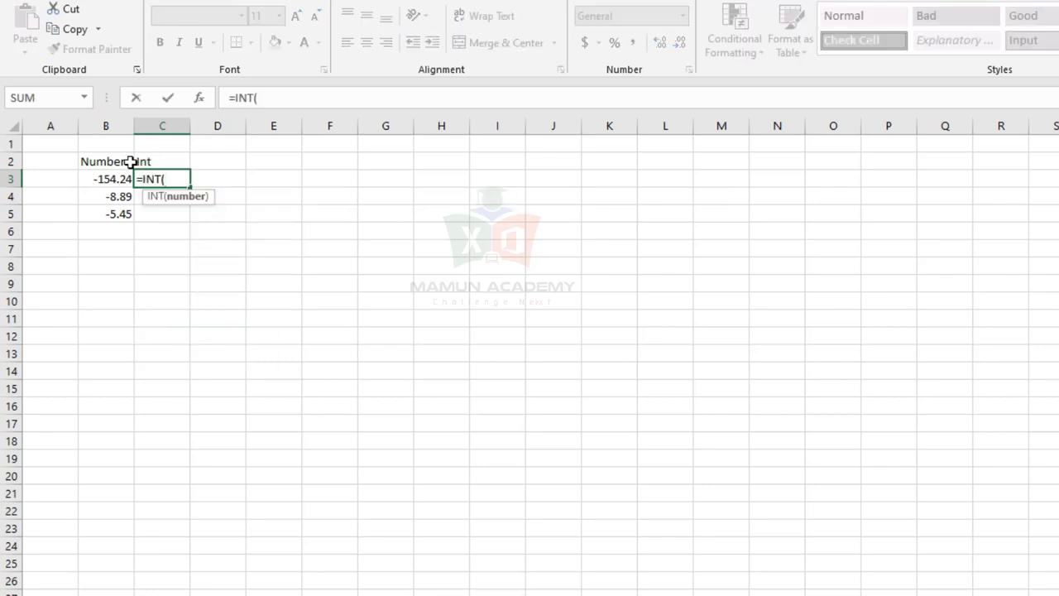
{"action": "left_click", "coordinate": [121, 179]}
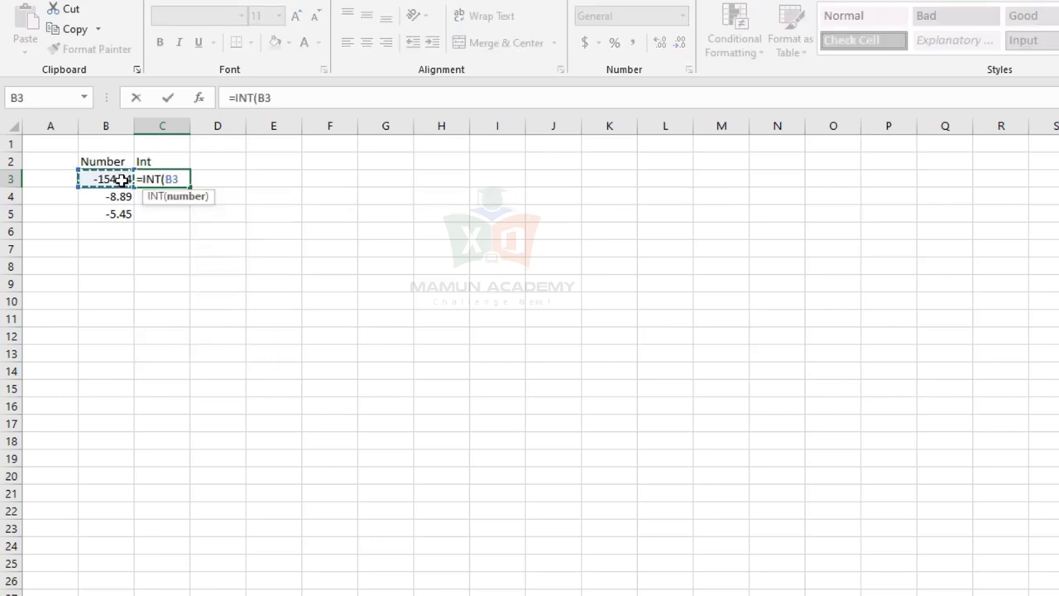
{"action": "type", "text": ")"}
{"action": "key", "text": "ctrl+Return"}
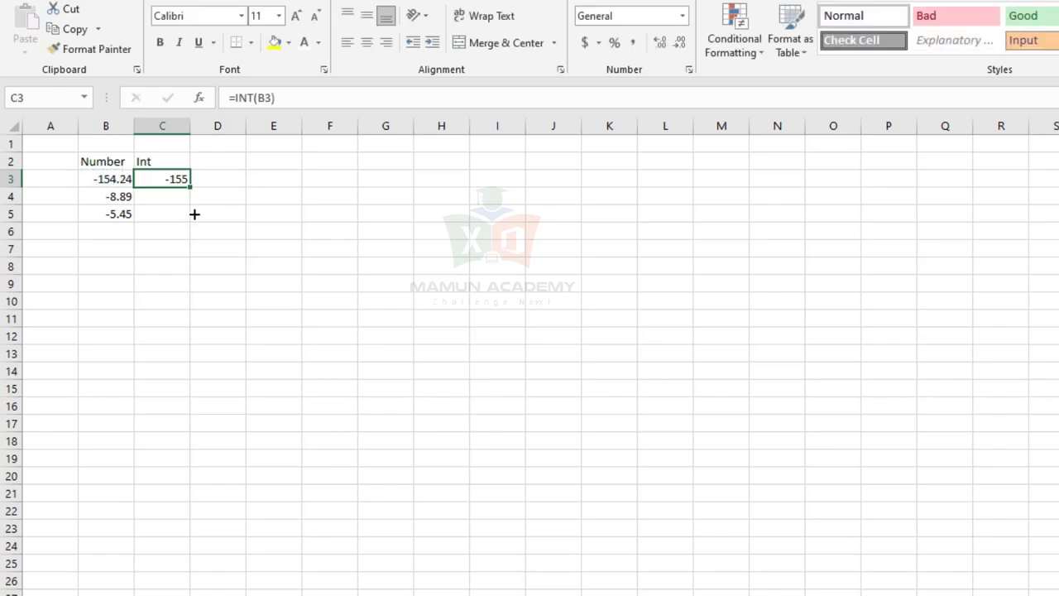
{"action": "left_click_drag", "start_coordinate": [190, 188], "coordinate": [192, 217]}
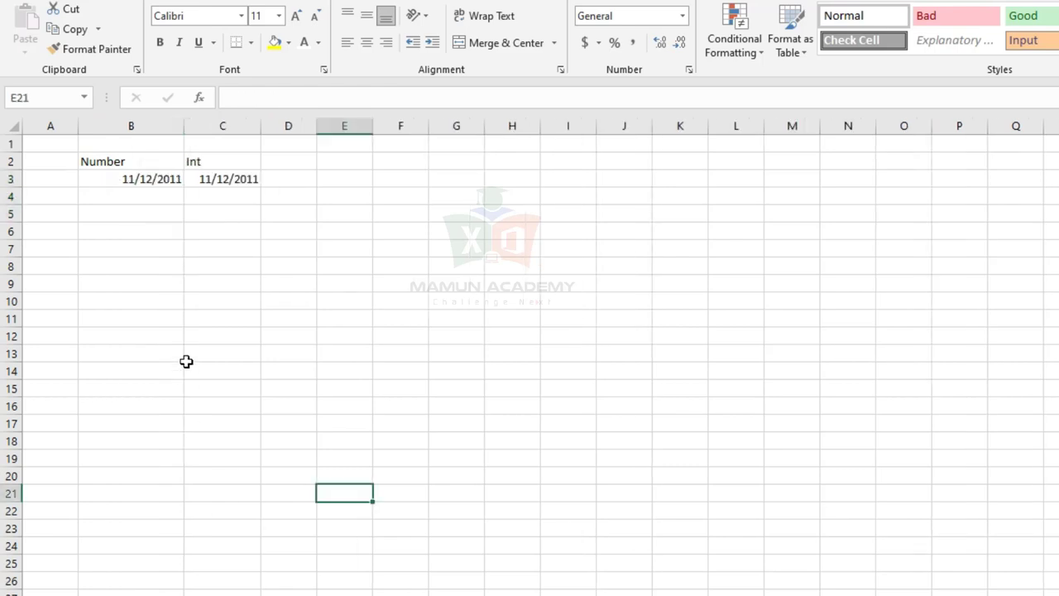
{"action": "left_click", "coordinate": [176, 323]}
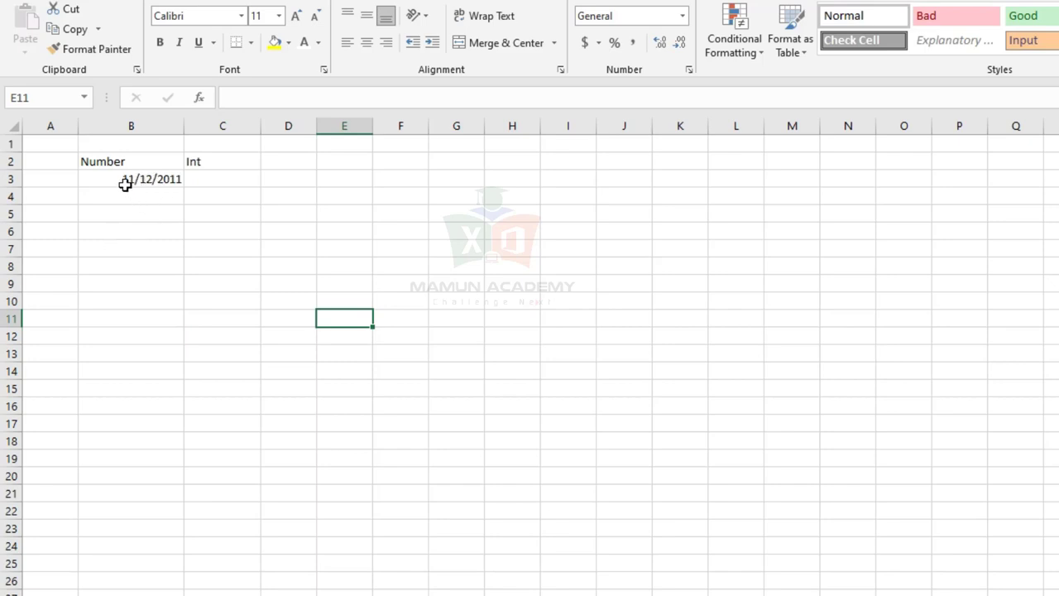
{"action": "left_click", "coordinate": [170, 180]}
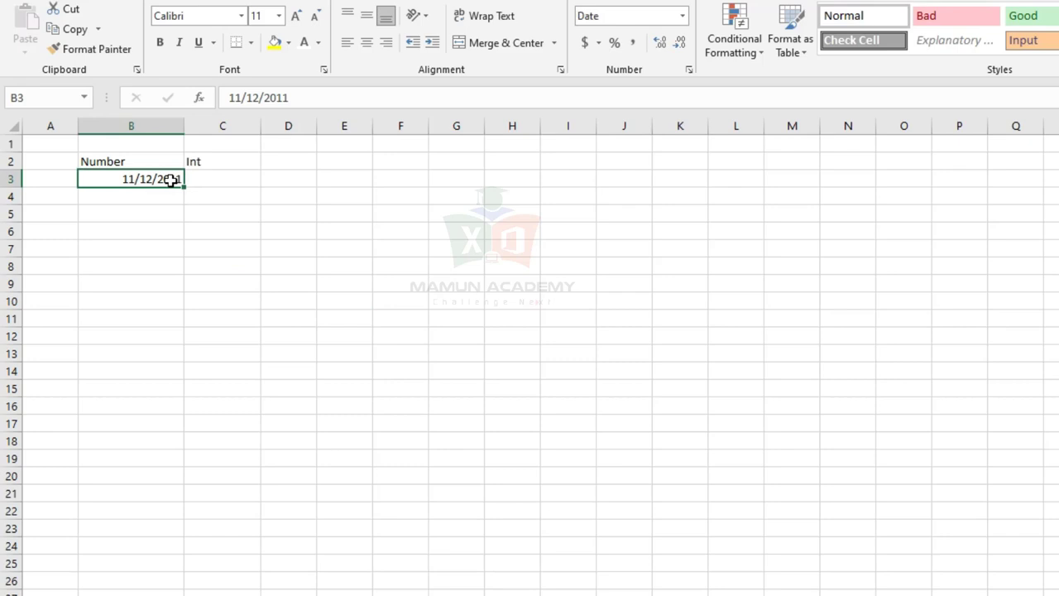
{"action": "key", "text": "ctrl+shift+3"}
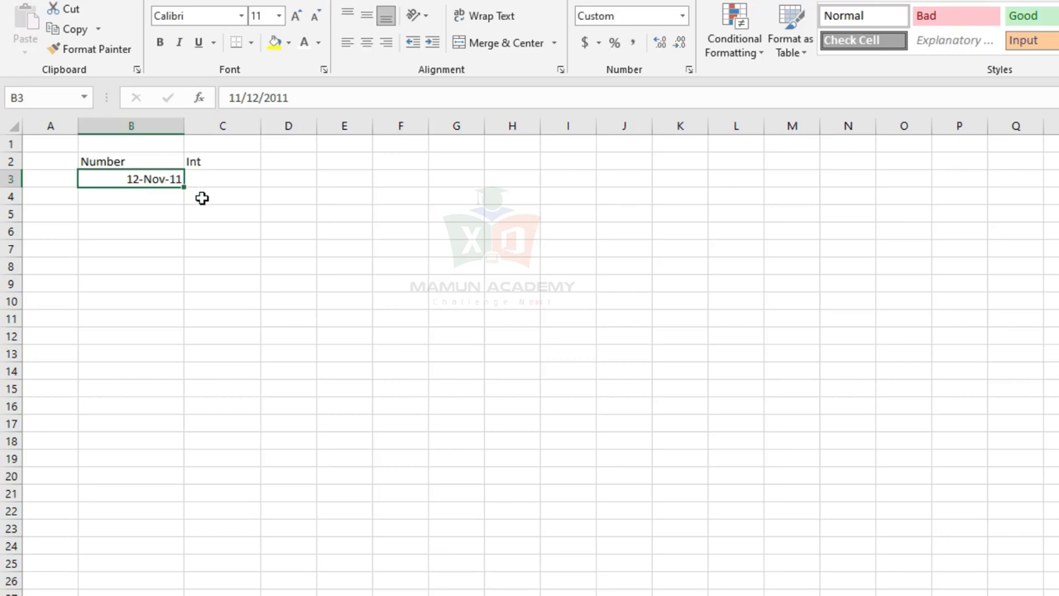
{"action": "left_click", "coordinate": [149, 247]}
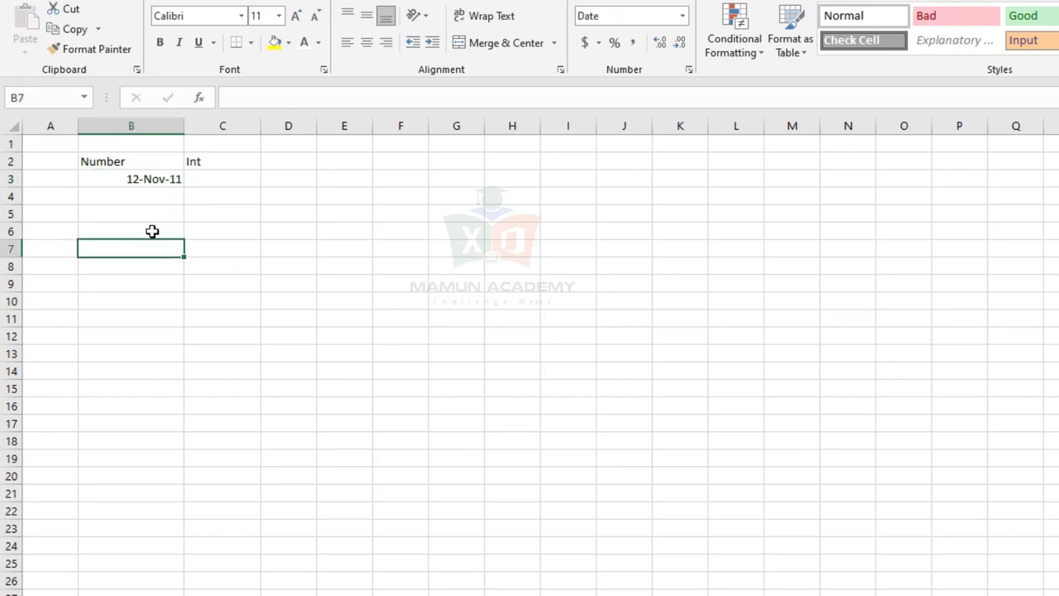
{"action": "left_click", "coordinate": [234, 180]}
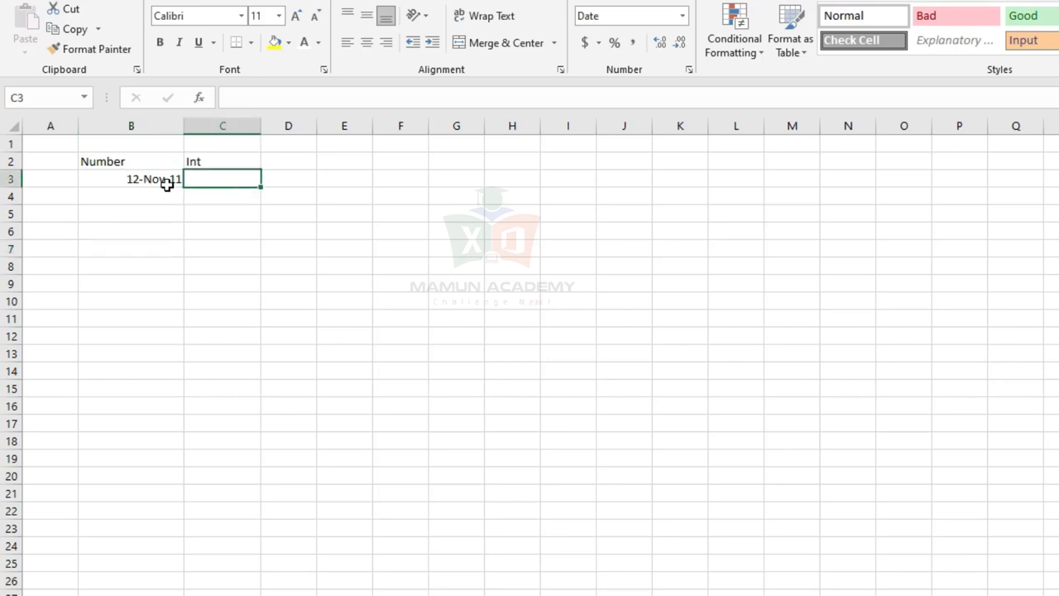
{"action": "left_click", "coordinate": [166, 180]}
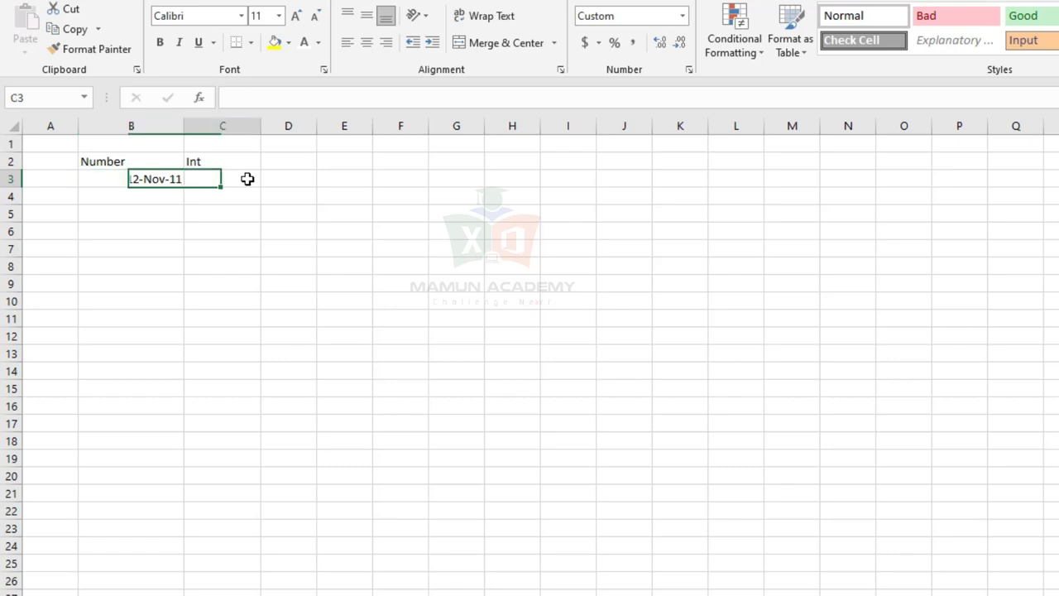
{"action": "left_click", "coordinate": [248, 179]}
{"action": "type", "text": "="}
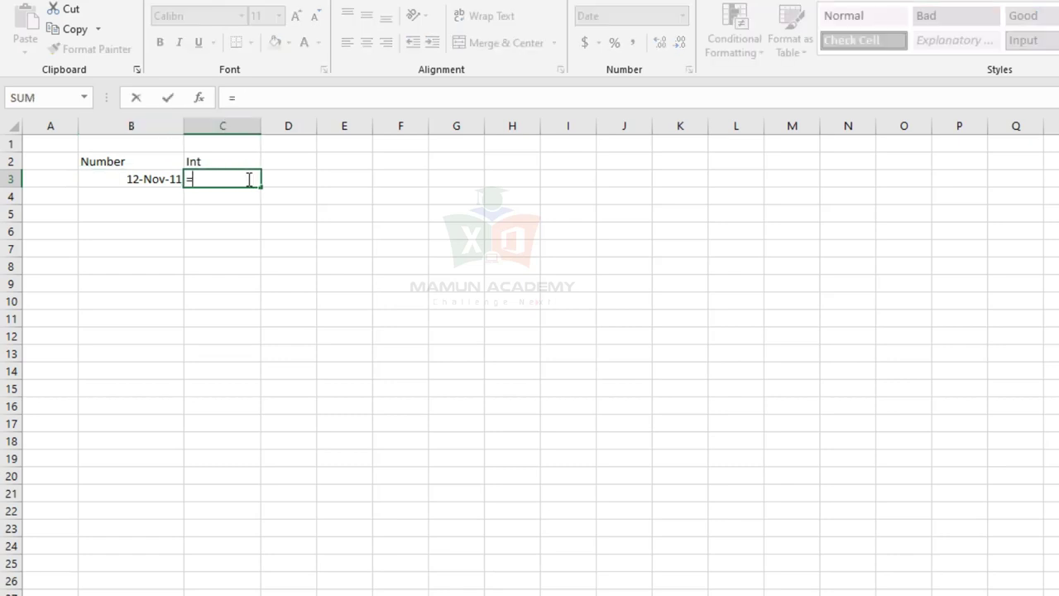
{"action": "type", "text": "to"}
{"action": "key", "text": "Tab"}
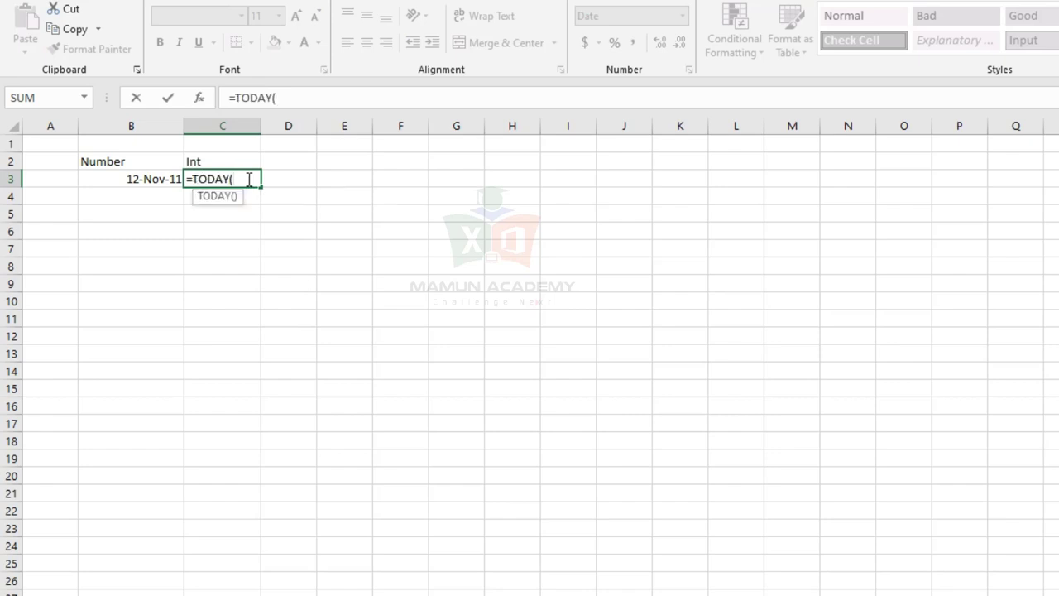
{"action": "type", "text": ")-"}
{"action": "key", "text": "Left"}
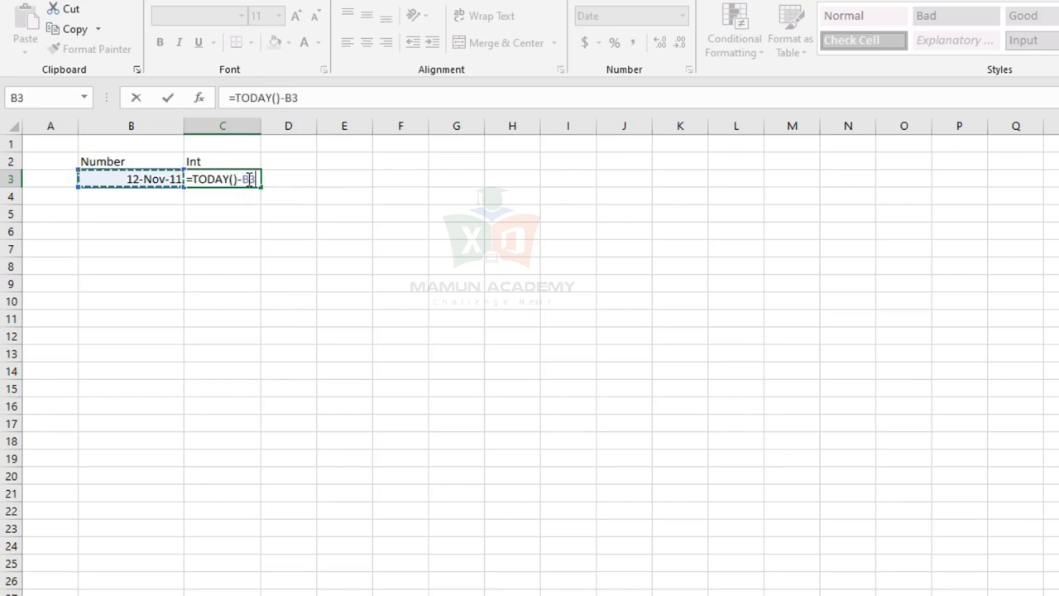
{"action": "key", "text": "Return"}
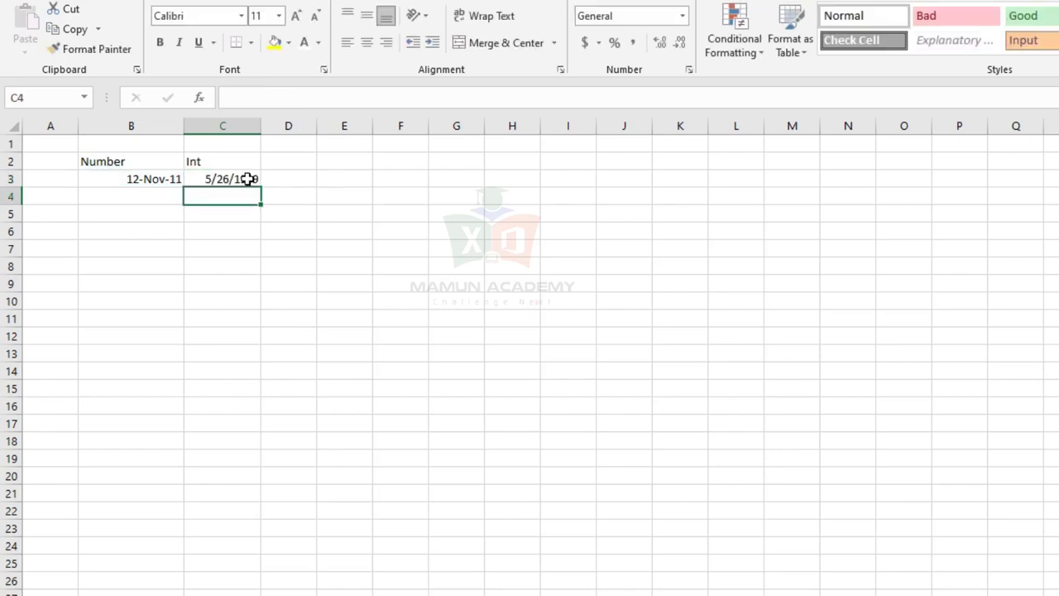
{"action": "left_click", "coordinate": [248, 179]}
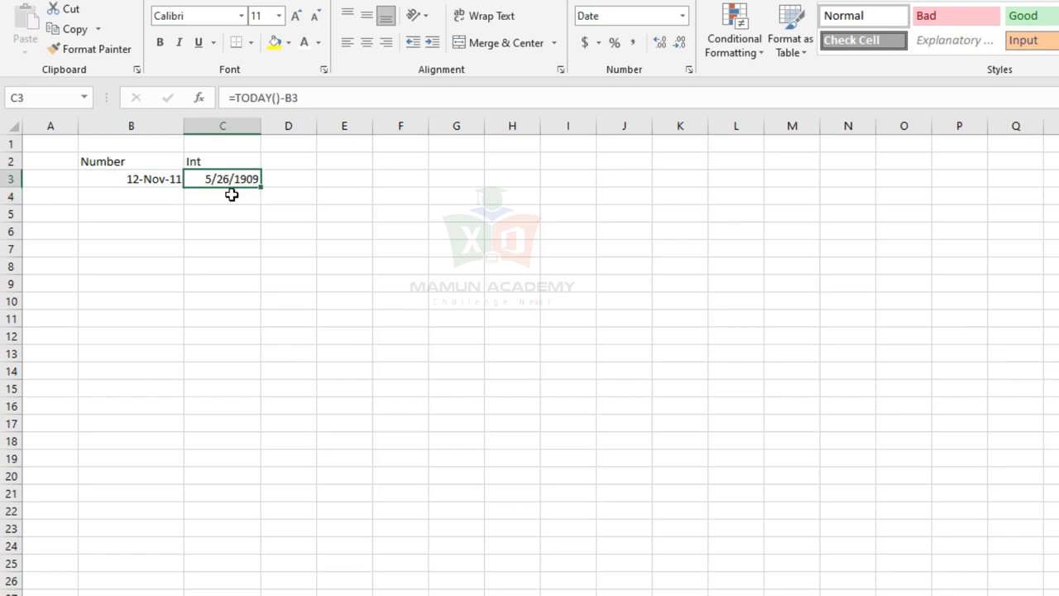
{"action": "key", "text": "Delete"}
{"action": "key", "text": "Left"}
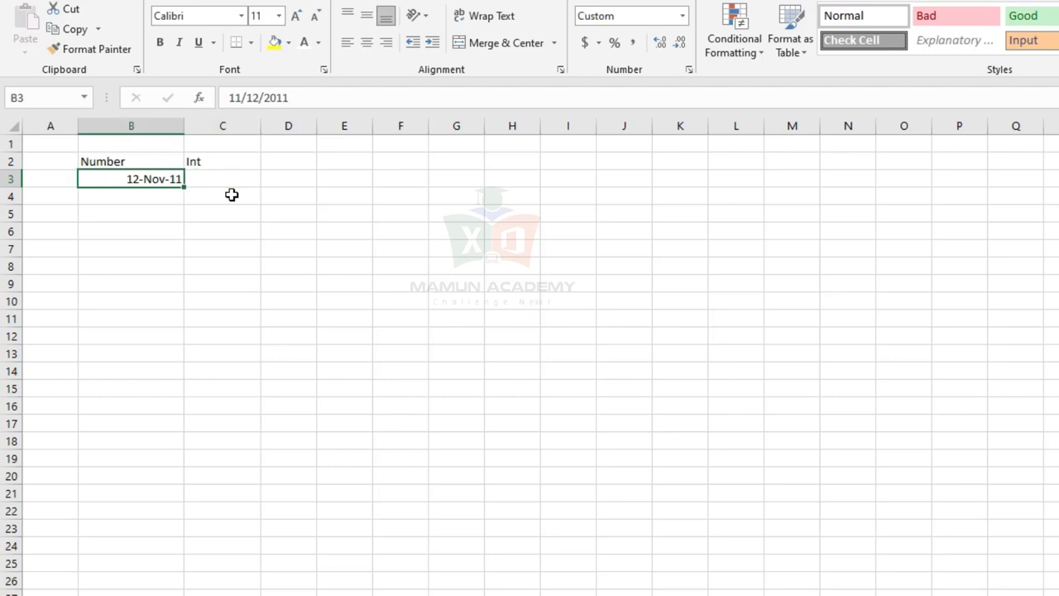
{"action": "key", "text": "Right"}
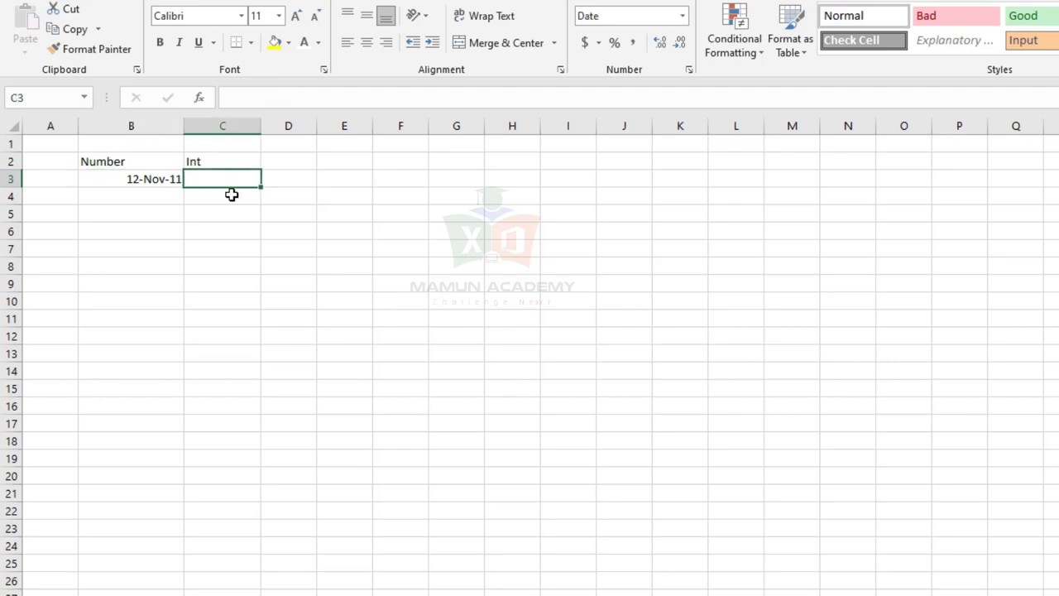
Enter =YEARFRAC(B3,TODAY()) in C3, accepting the parenthesis fix, to get 9.402777778
{"action": "type", "text": "="}
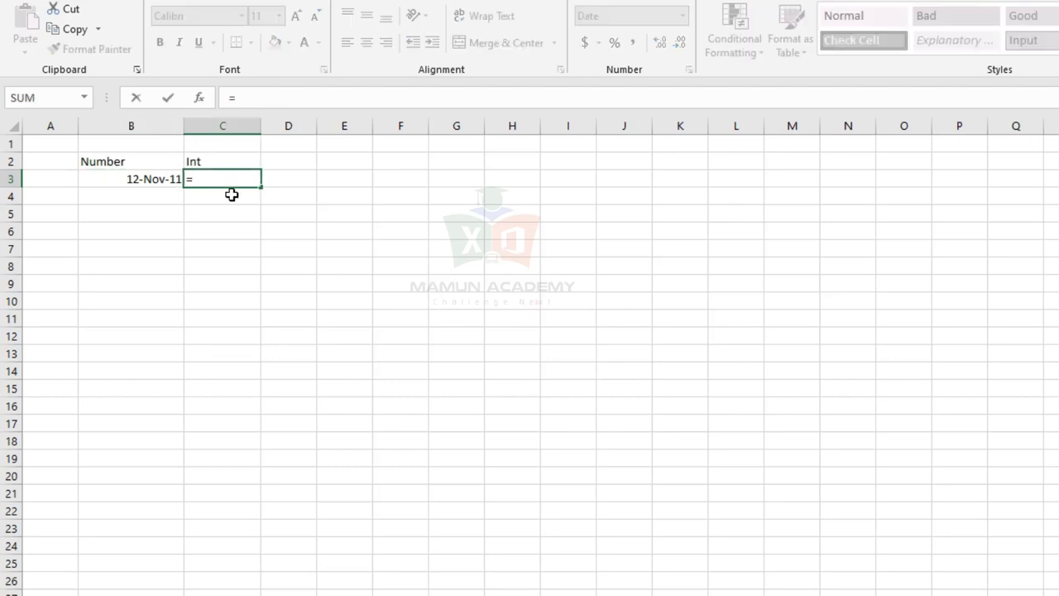
{"action": "type", "text": "ye"}
{"action": "left_click", "coordinate": [235, 207]}
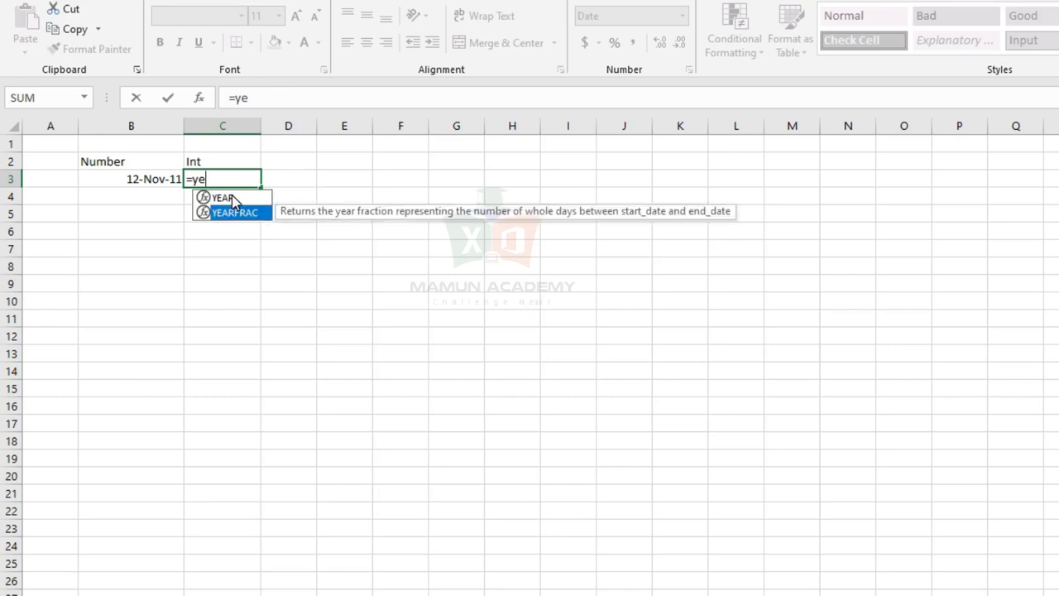
{"action": "double_click", "coordinate": [235, 207]}
{"action": "key", "text": "Left"}
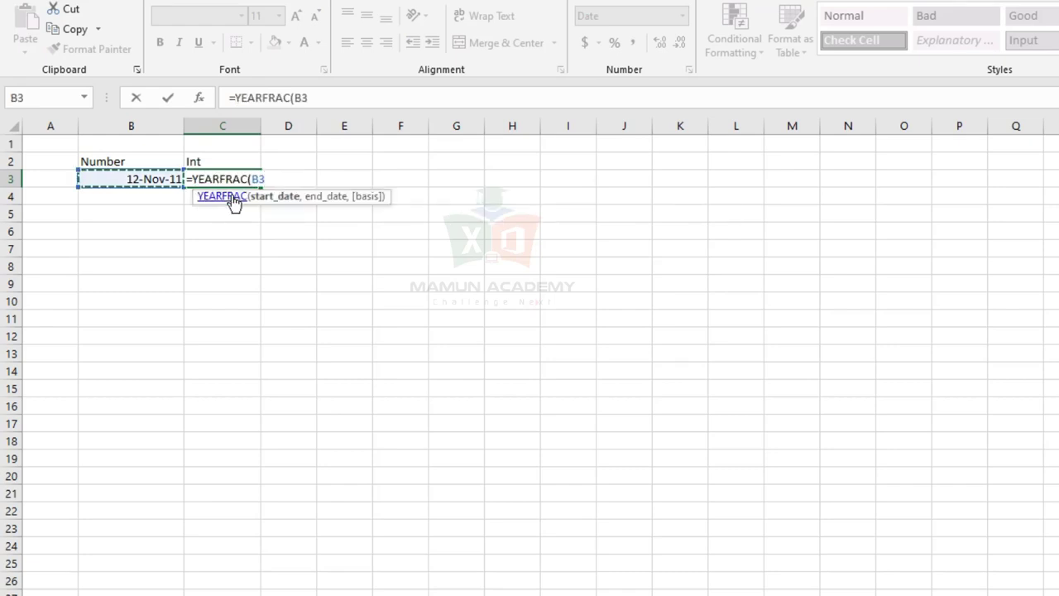
{"action": "type", "text": ","}
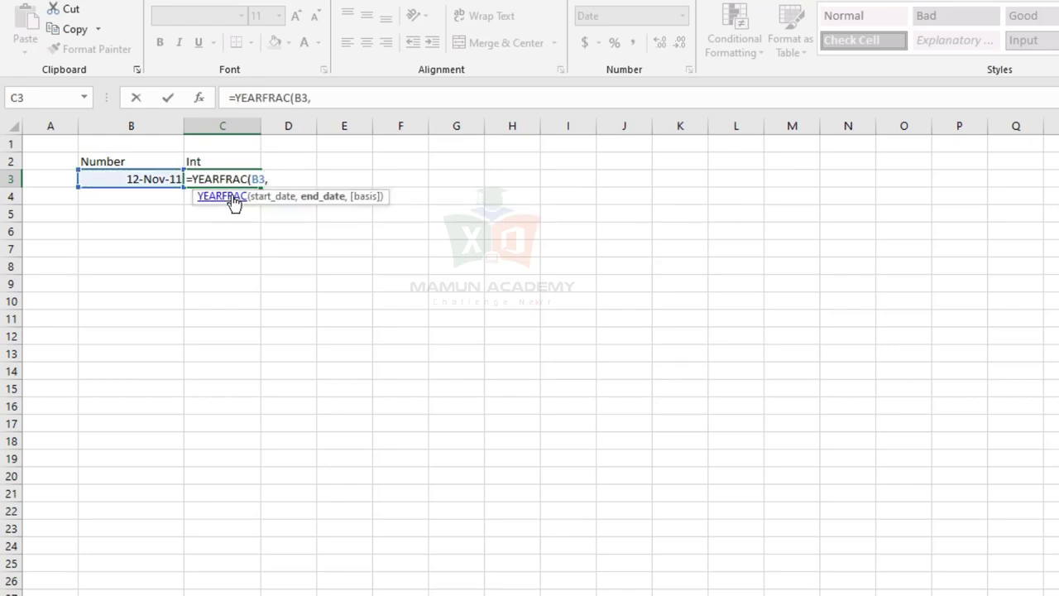
{"action": "type", "text": "tod"}
{"action": "key", "text": "Tab"}
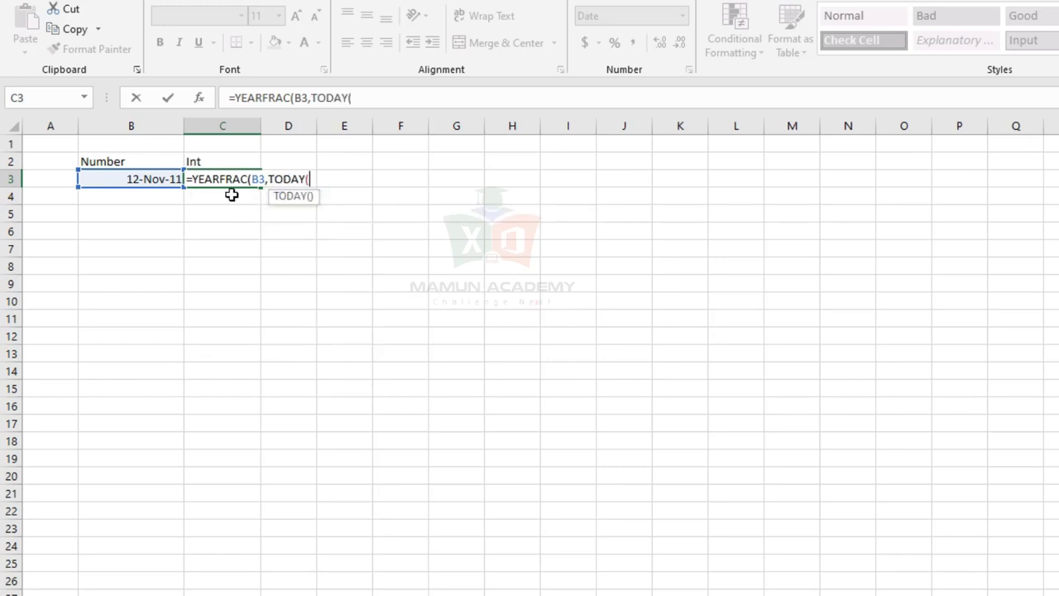
{"action": "type", "text": ")"}
{"action": "key", "text": "Return"}
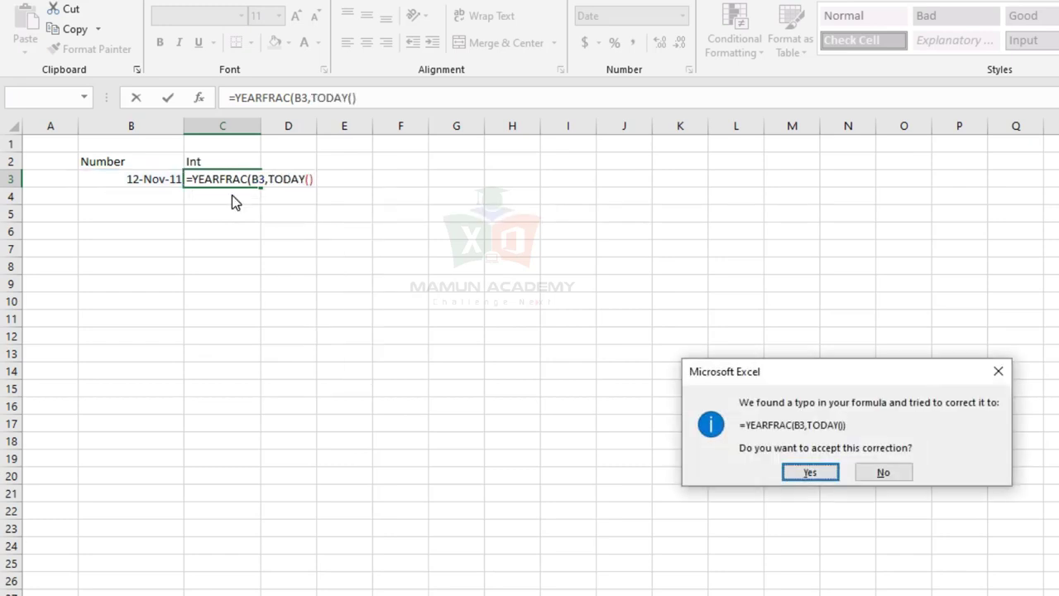
{"action": "key", "text": "Return"}
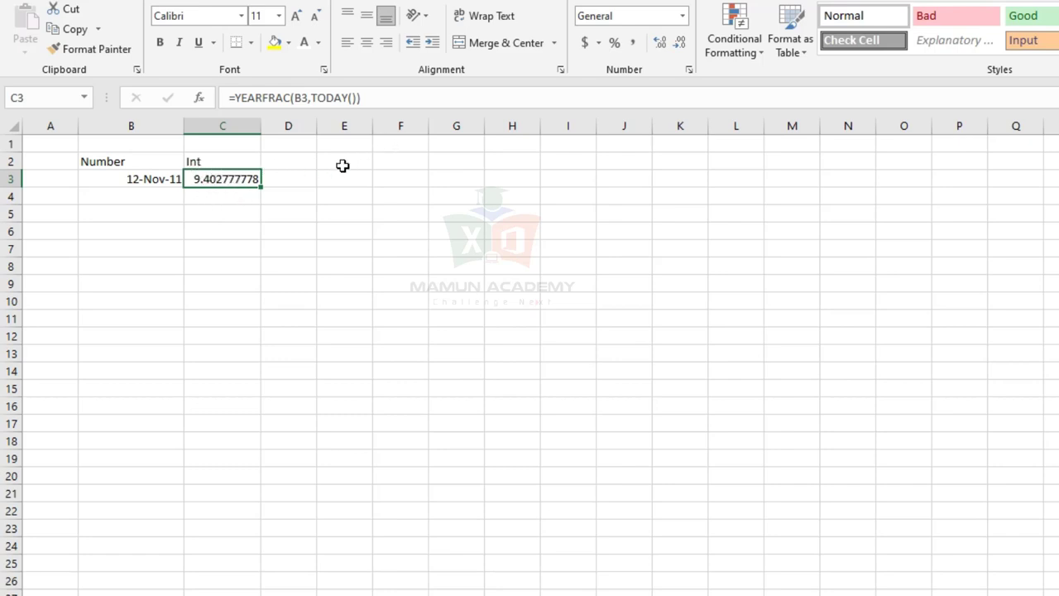
Wrap the YEARFRAC formula in INT to show 9 whole years, then undo it
{"action": "left_click", "coordinate": [235, 98]}
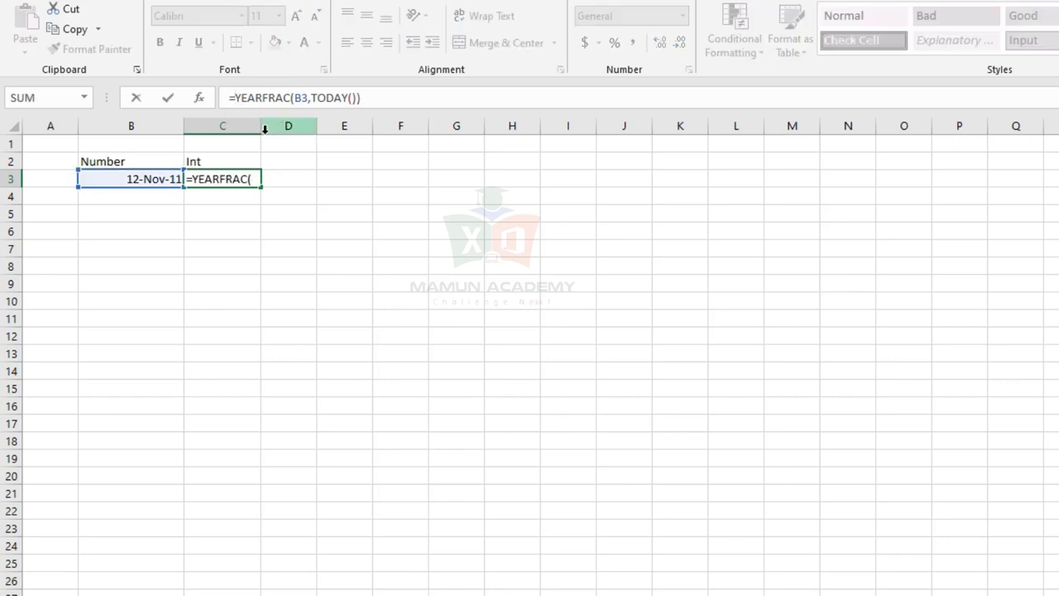
{"action": "type", "text": "INT("}
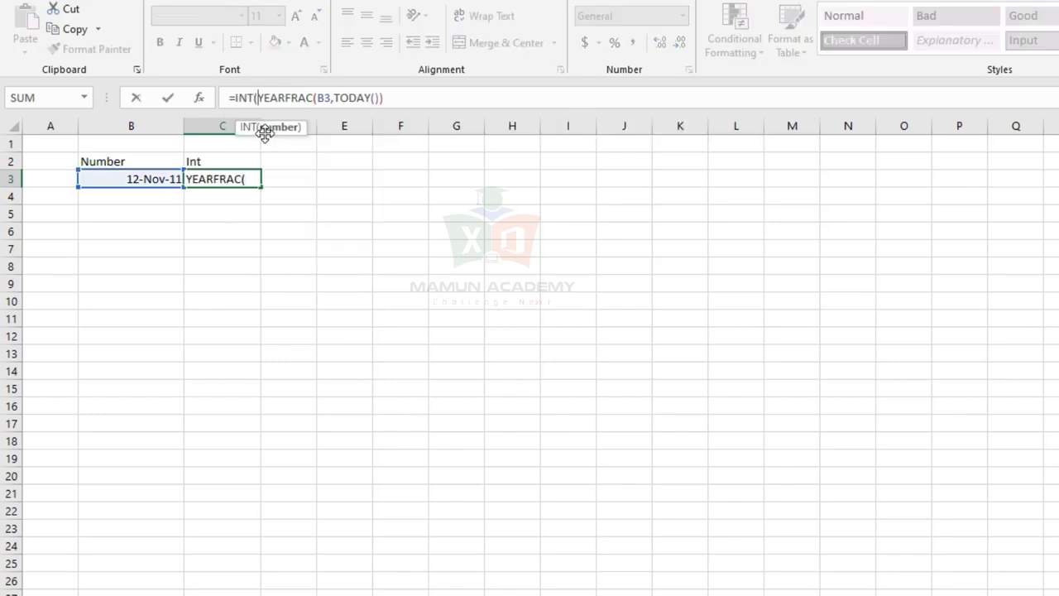
{"action": "key", "text": "Return"}
{"action": "key", "text": "Return"}
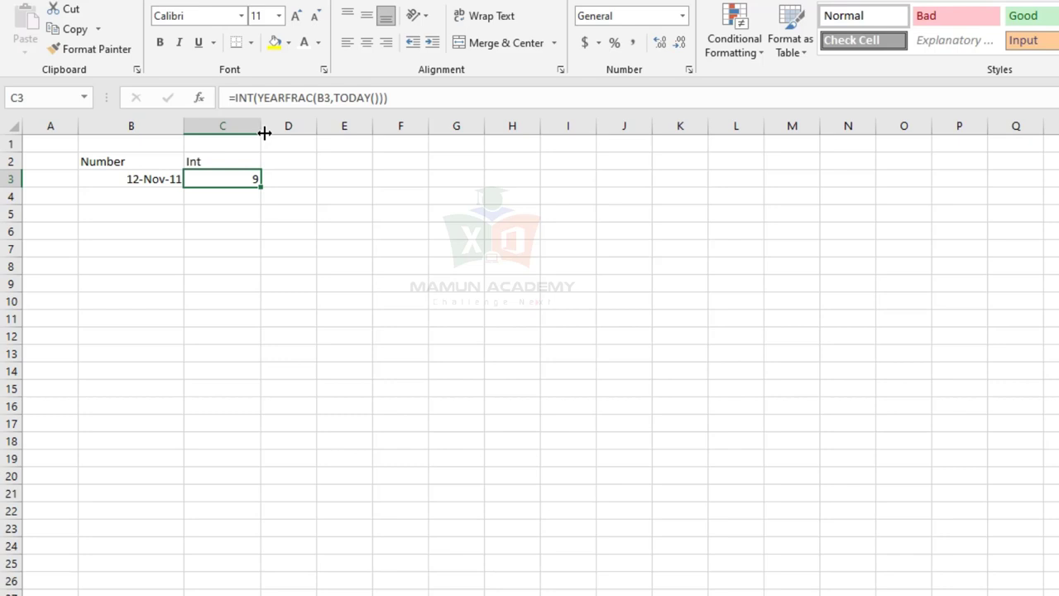
{"action": "key", "text": "ctrl+z"}
Clear the existing results in C3:D6
{"action": "left_click", "coordinate": [184, 301]}
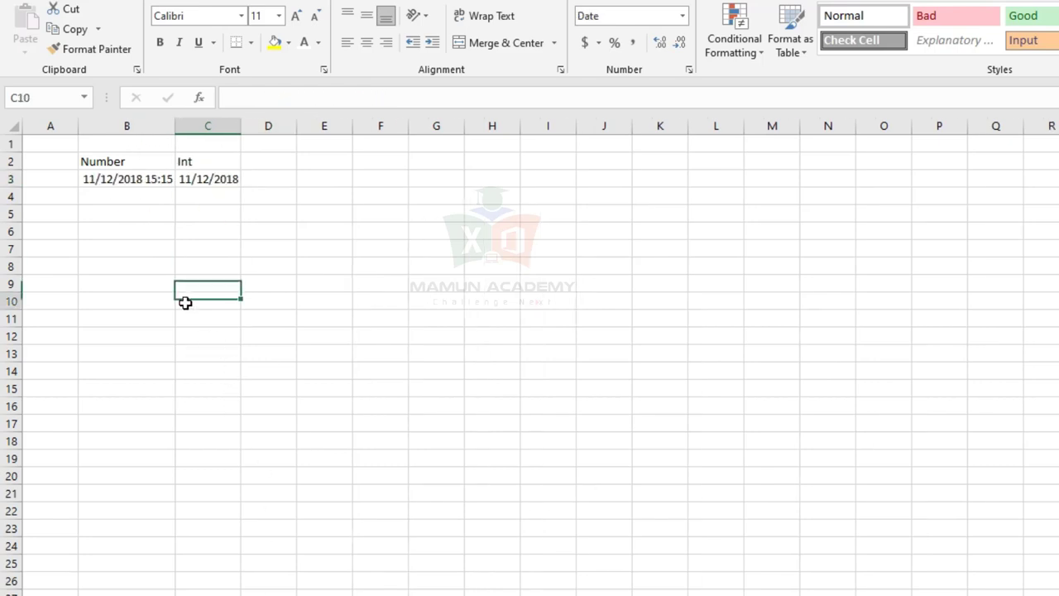
{"action": "left_click_drag", "start_coordinate": [275, 178], "coordinate": [179, 226]}
{"action": "key", "text": "Delete"}
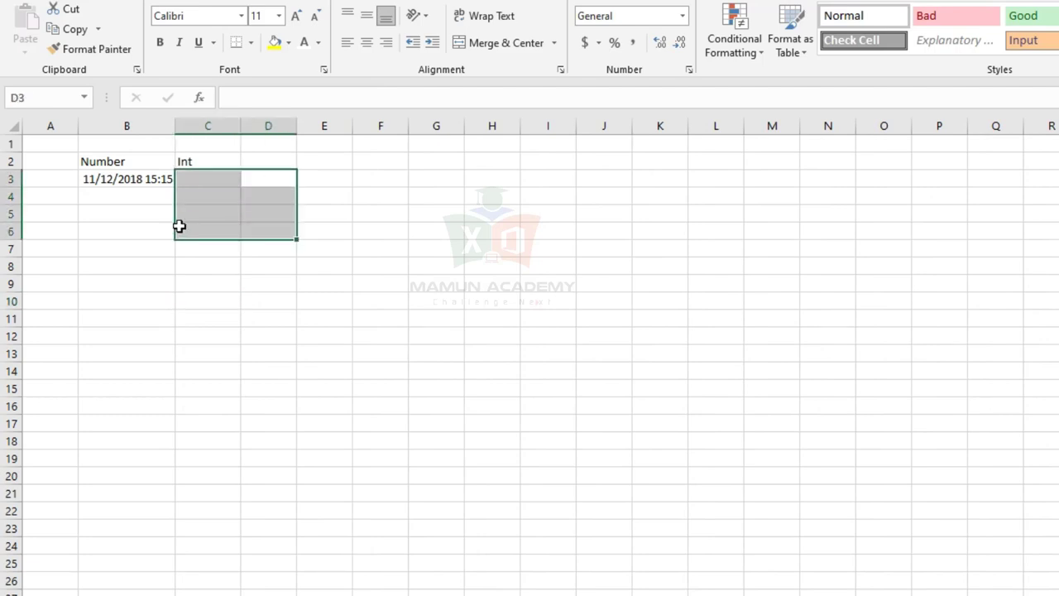
Enter =INT(B3) in C3 so the 11/12/2018 15:15 value becomes the date 11/12/2018
{"action": "left_click", "coordinate": [132, 178]}
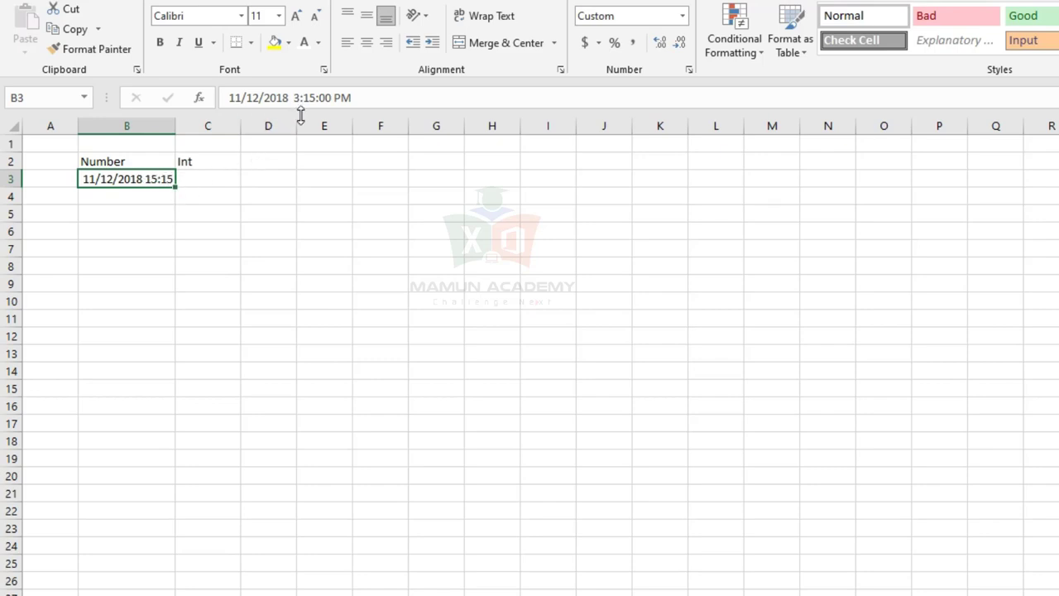
{"action": "left_click", "coordinate": [204, 181]}
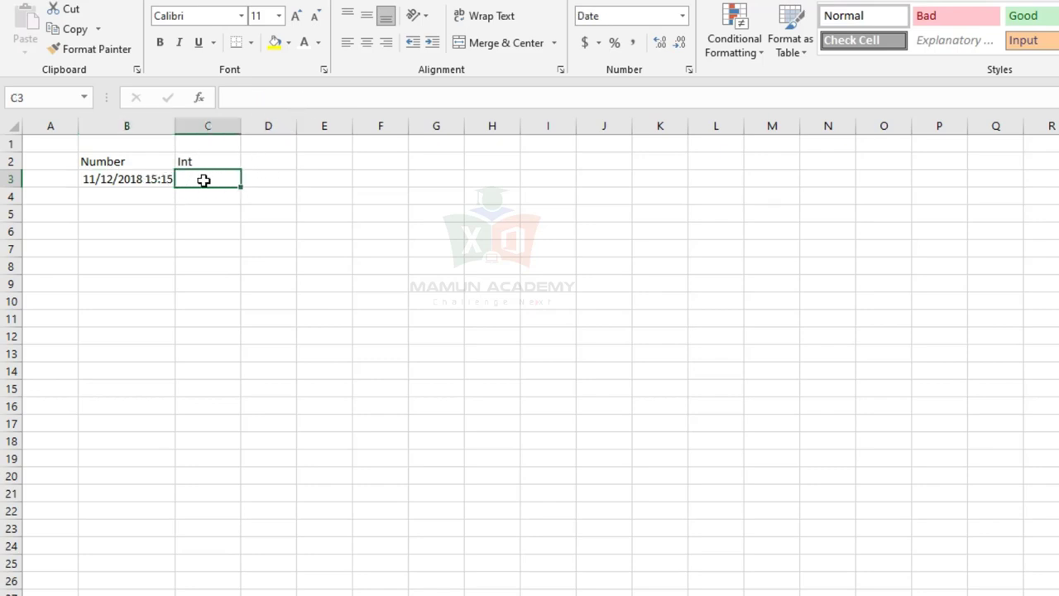
{"action": "type", "text": "=int"}
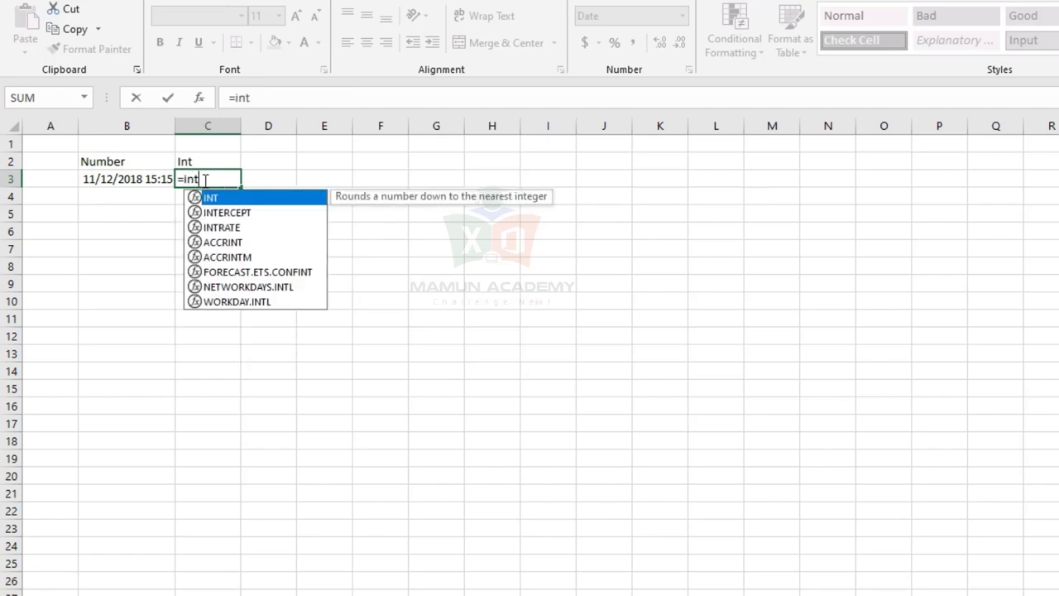
{"action": "key", "text": "Tab"}
{"action": "key", "text": "Left"}
{"action": "key", "text": "ctrl+Return"}
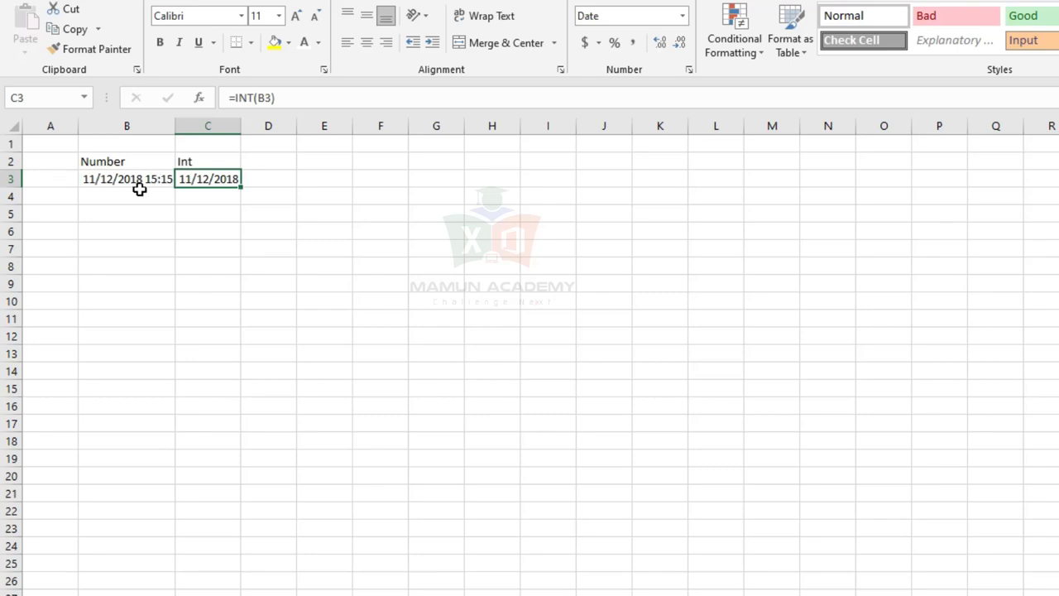
Apply General format to B3 and C3, showing 43416.63542 and 43416
{"action": "left_click", "coordinate": [152, 178]}
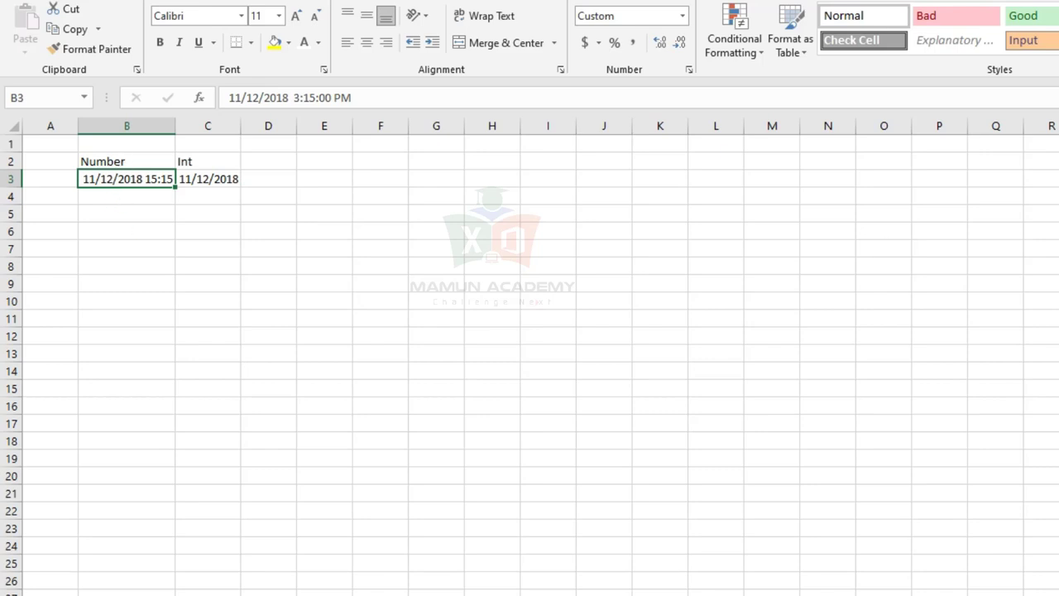
{"action": "key", "text": "ctrl+shift+asciitilde"}
{"action": "left_click", "coordinate": [189, 273]}
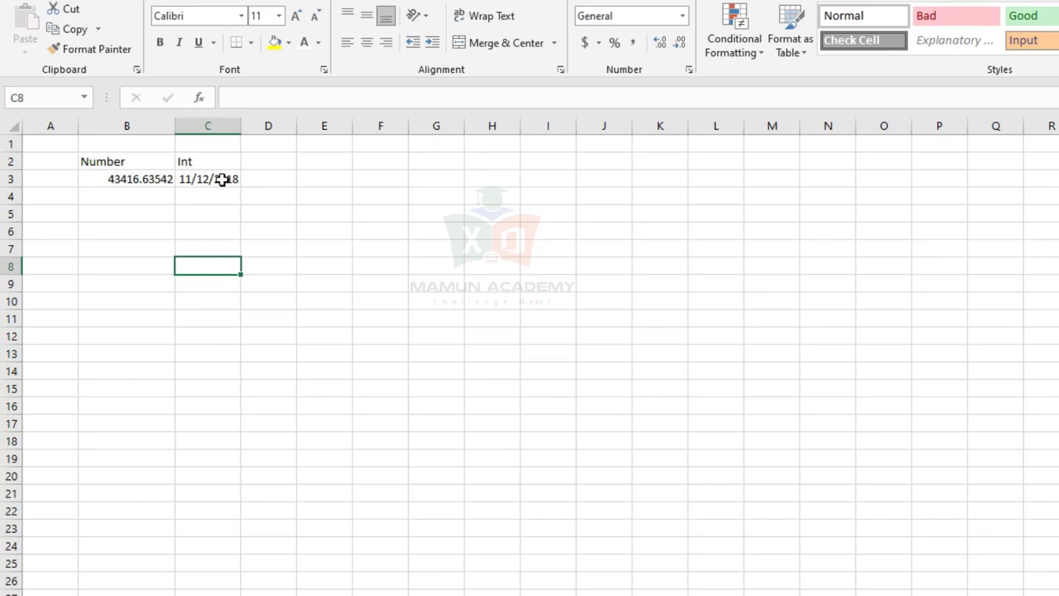
{"action": "left_click", "coordinate": [222, 179]}
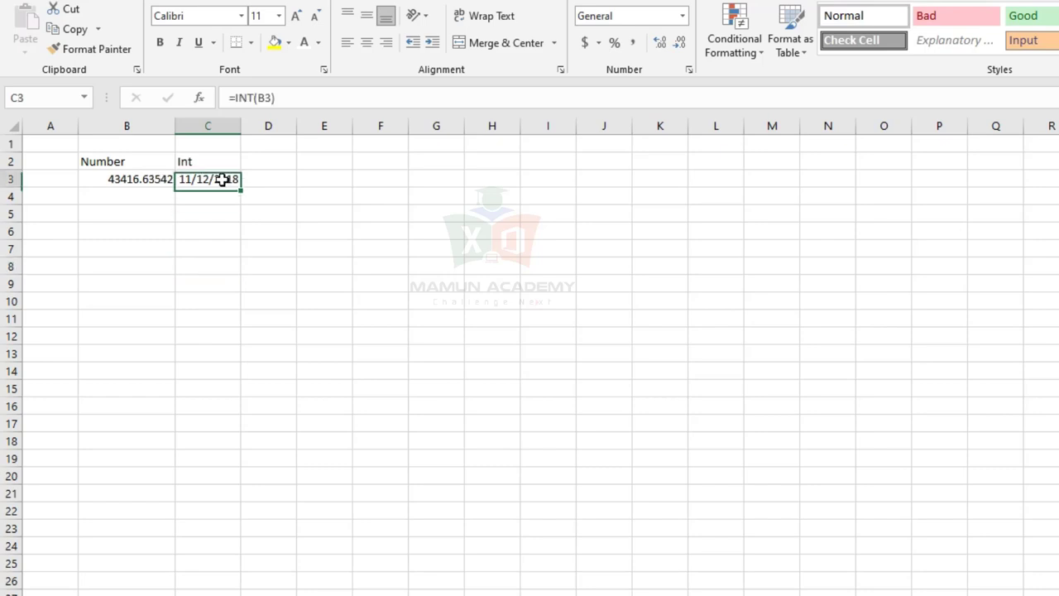
{"action": "key", "text": "ctrl+shift+asciitilde"}
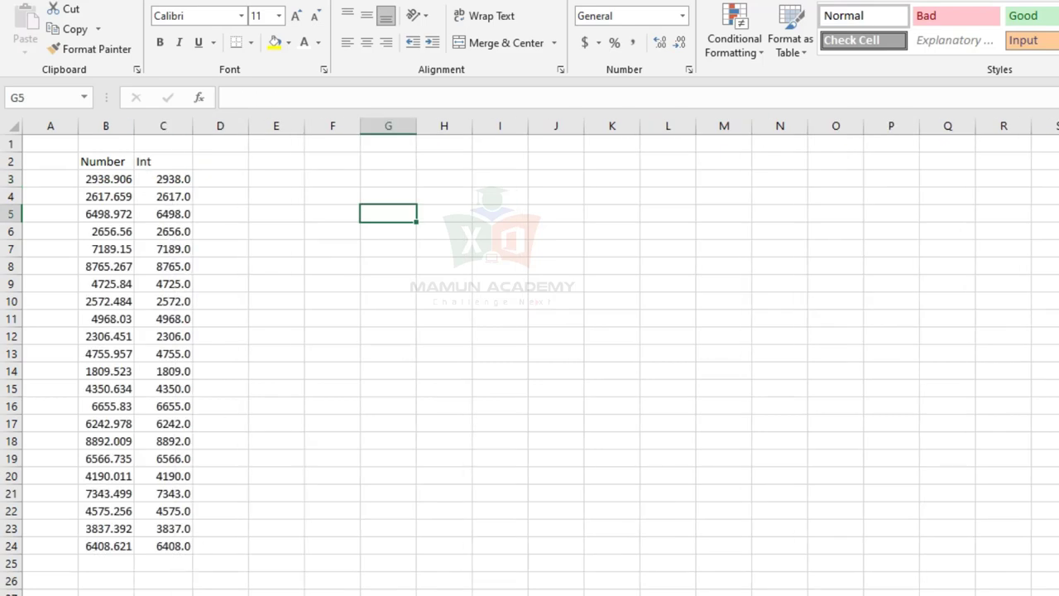
Edit the B3 time to 3:15:55 PM; C3 still shows only 11/12/2018
{"action": "left_click_drag", "start_coordinate": [165, 179], "coordinate": [189, 180]}
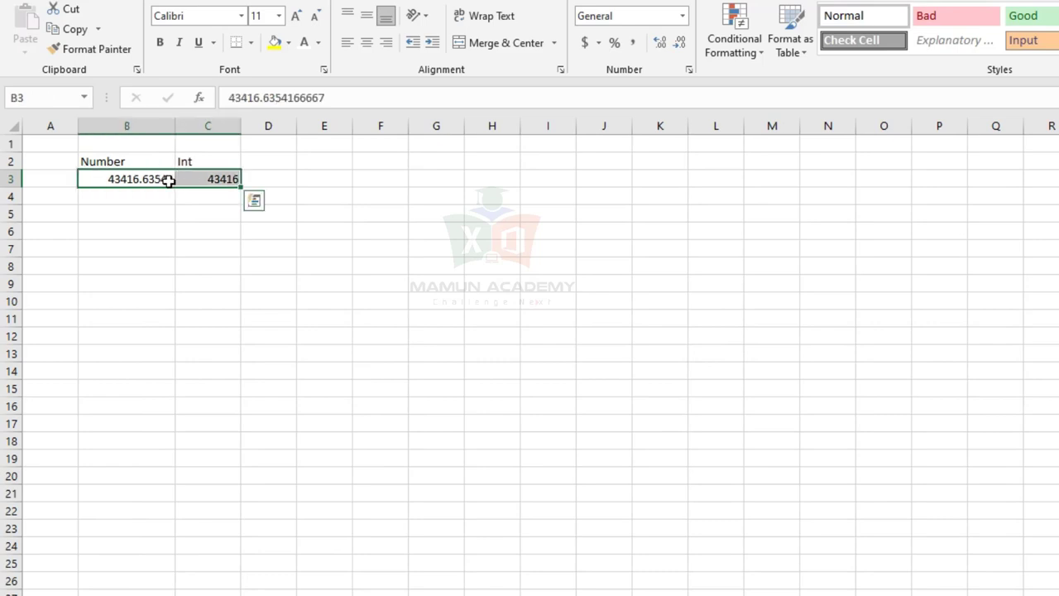
{"action": "left_click", "coordinate": [191, 243]}
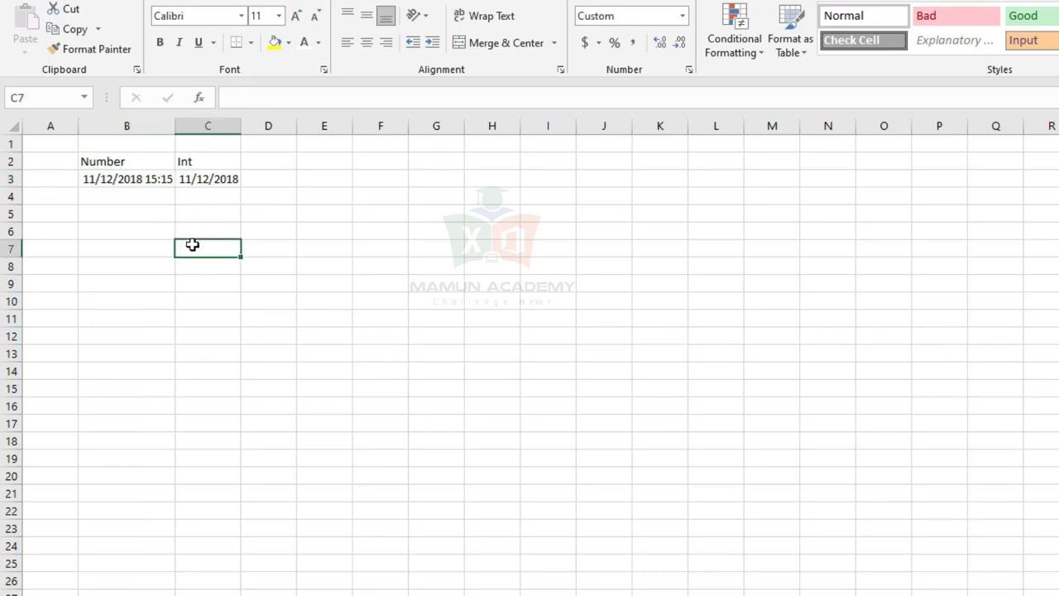
{"action": "left_click", "coordinate": [135, 180]}
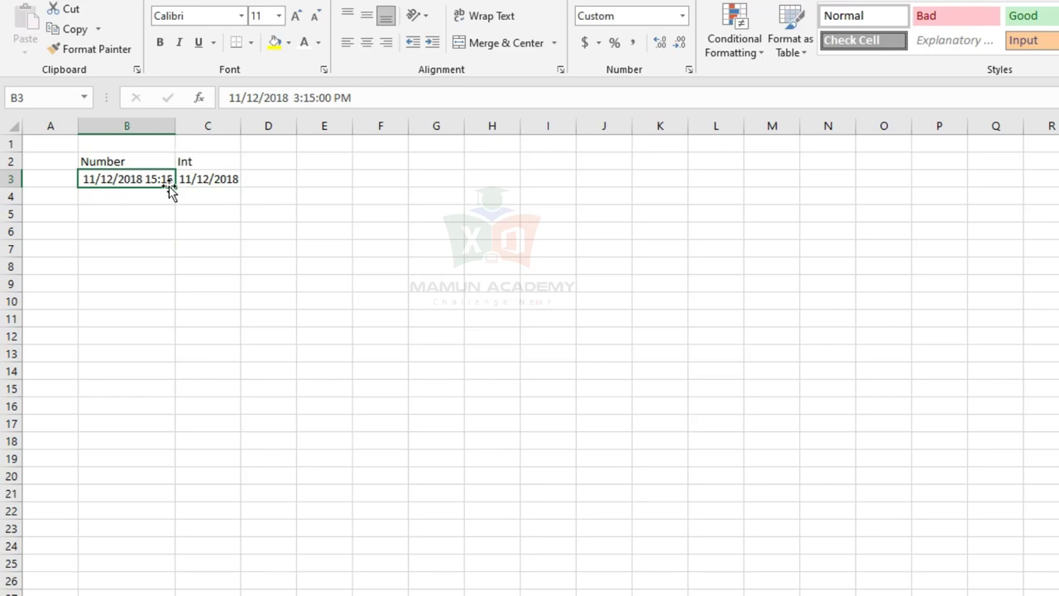
{"action": "left_click", "coordinate": [329, 99]}
{"action": "key", "text": "BackSpace"}
{"action": "key", "text": "Delete"}
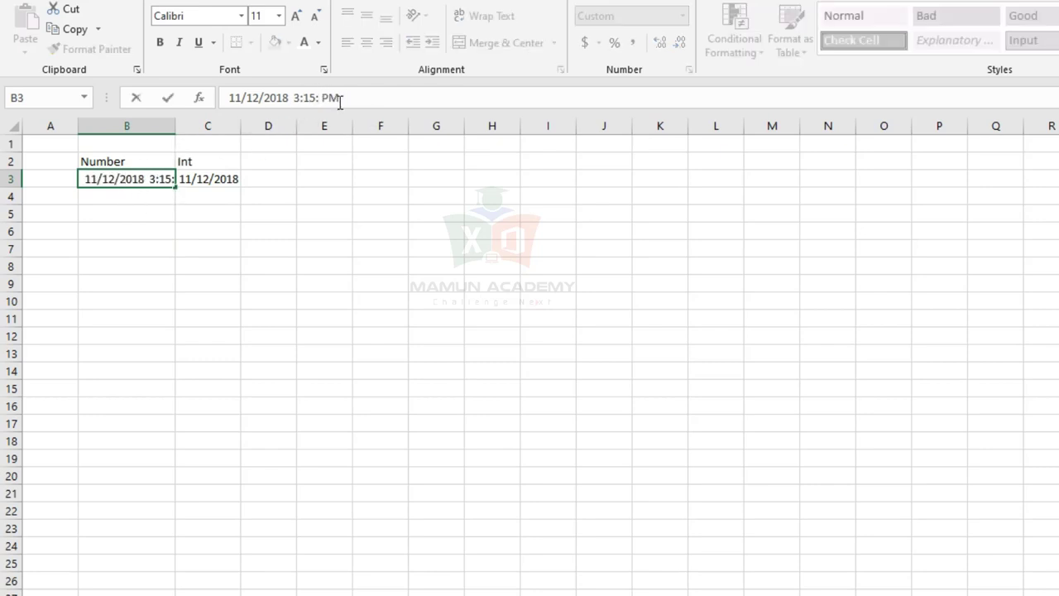
{"action": "type", "text": "55"}
{"action": "key", "text": "Return"}
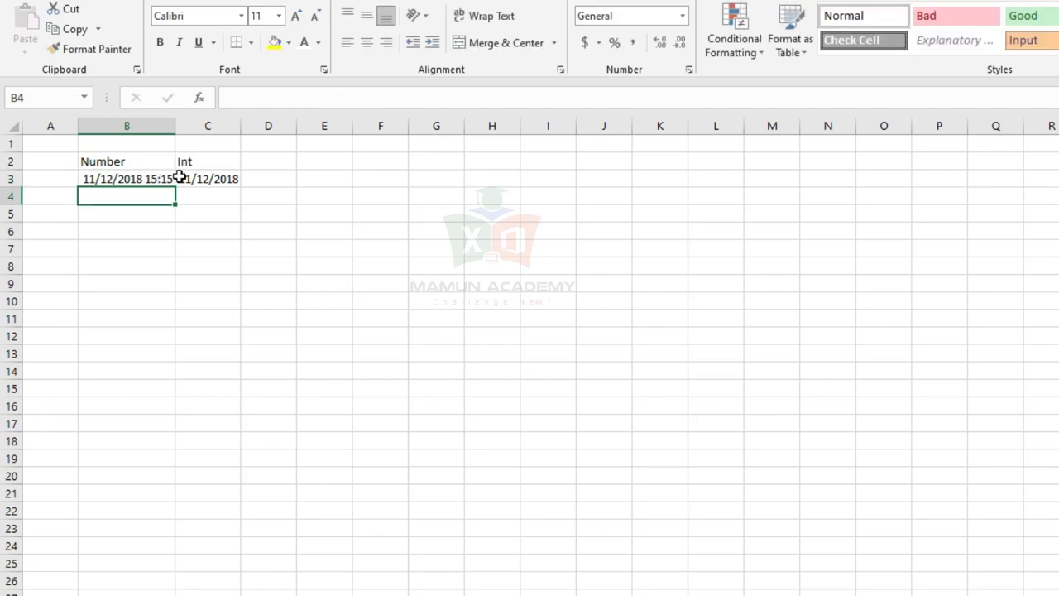
{"action": "left_click", "coordinate": [160, 180]}
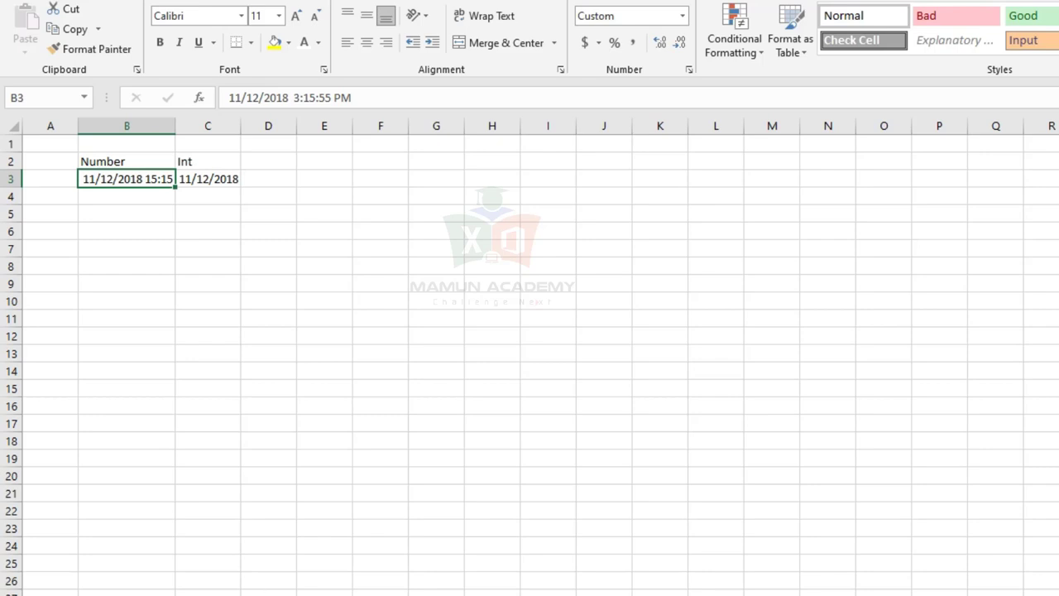
{"action": "left_click", "coordinate": [182, 420]}
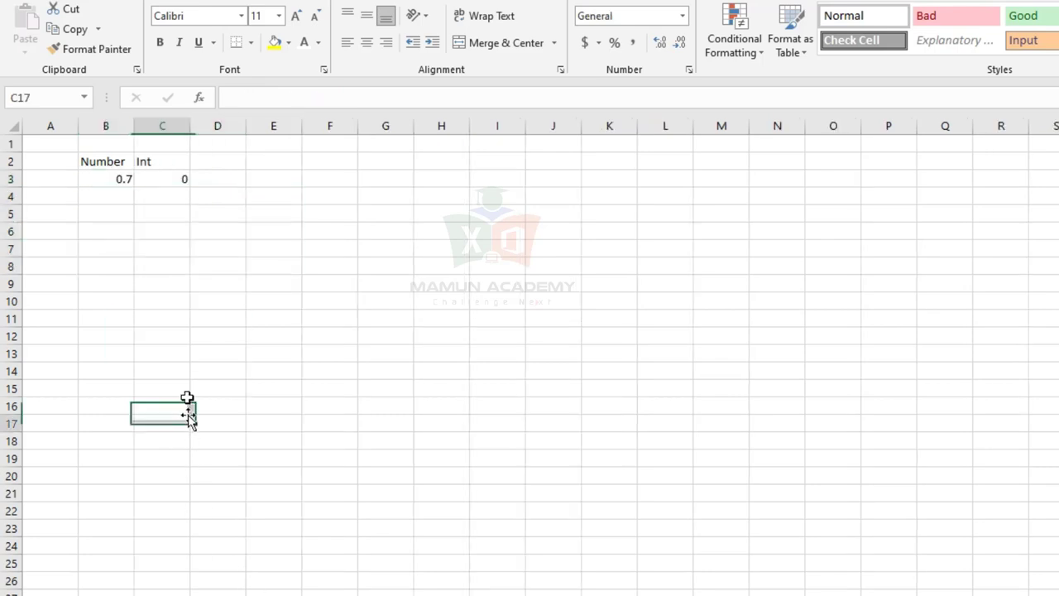
Enter 0.99 in B3 and =INT(B3) in C3
{"action": "left_click", "coordinate": [116, 179]}
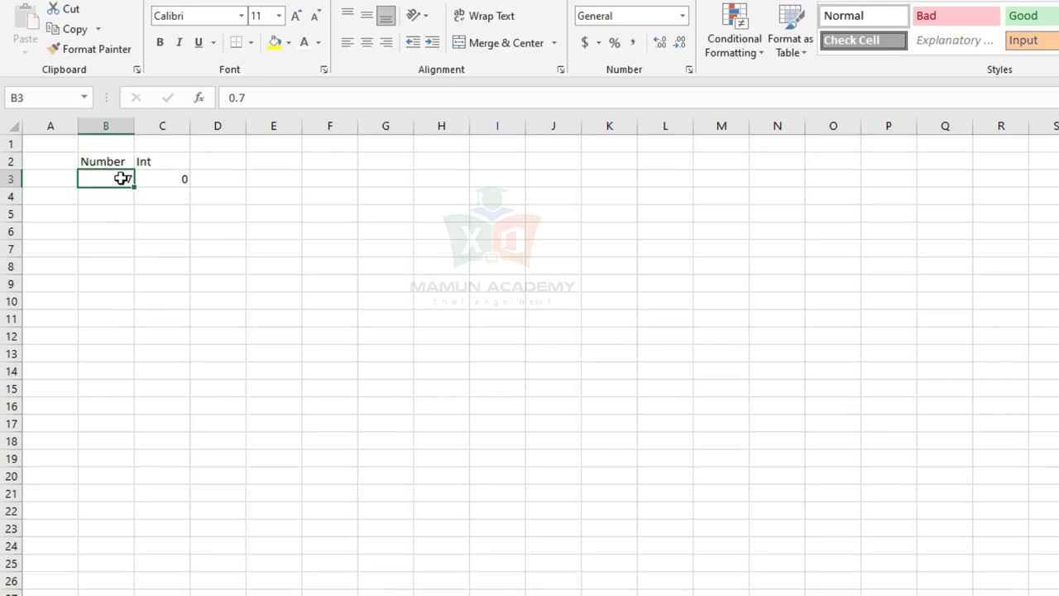
{"action": "type", "text": "0.99"}
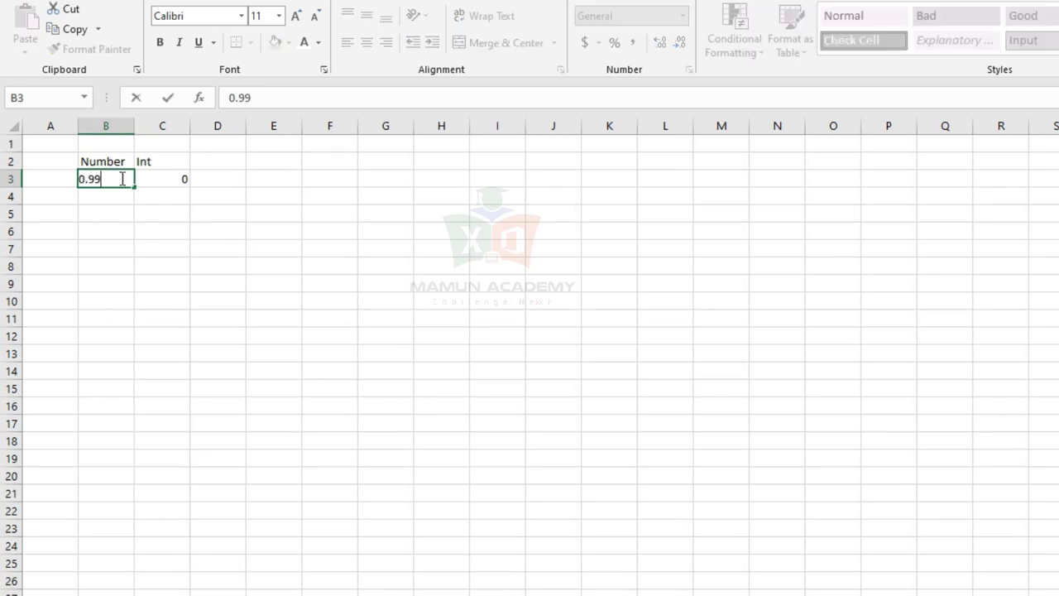
{"action": "key", "text": "Tab"}
{"action": "type", "text": "="}
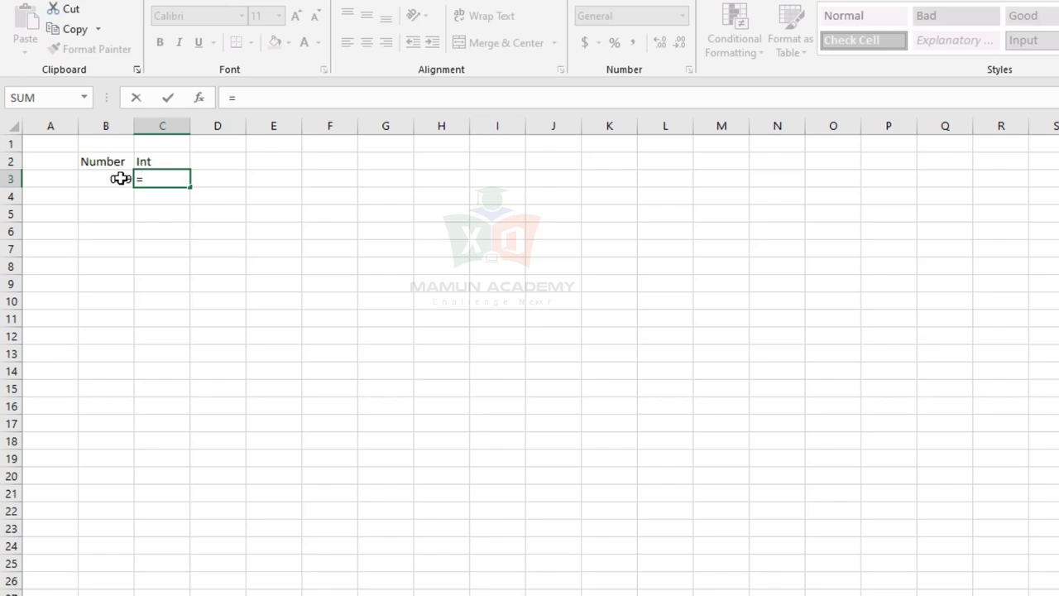
{"action": "type", "text": "int"}
{"action": "key", "text": "Tab"}
{"action": "left_click", "coordinate": [121, 179]}
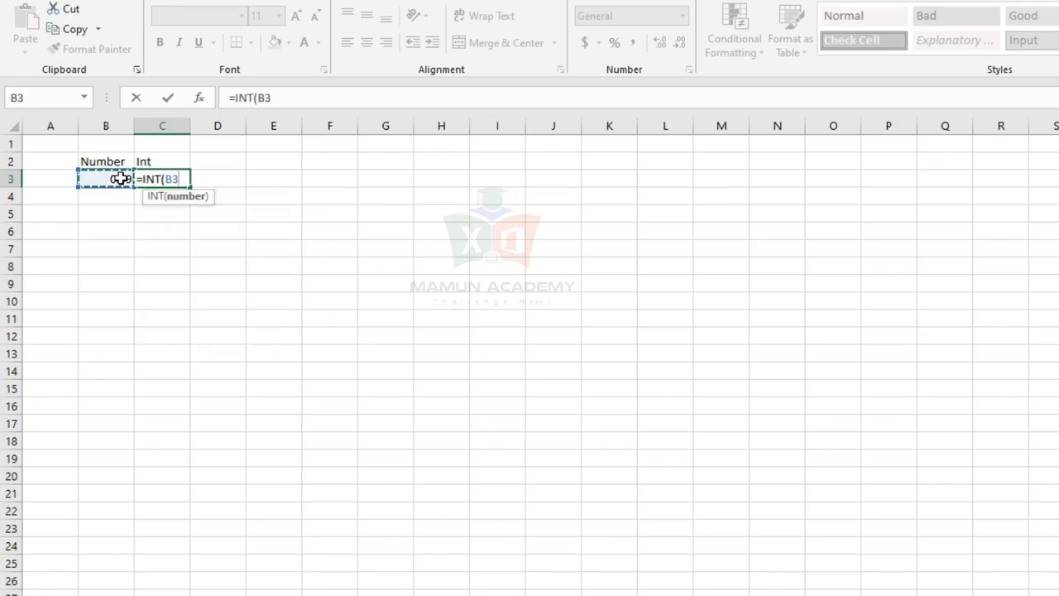
{"action": "key", "text": "ctrl+Return"}
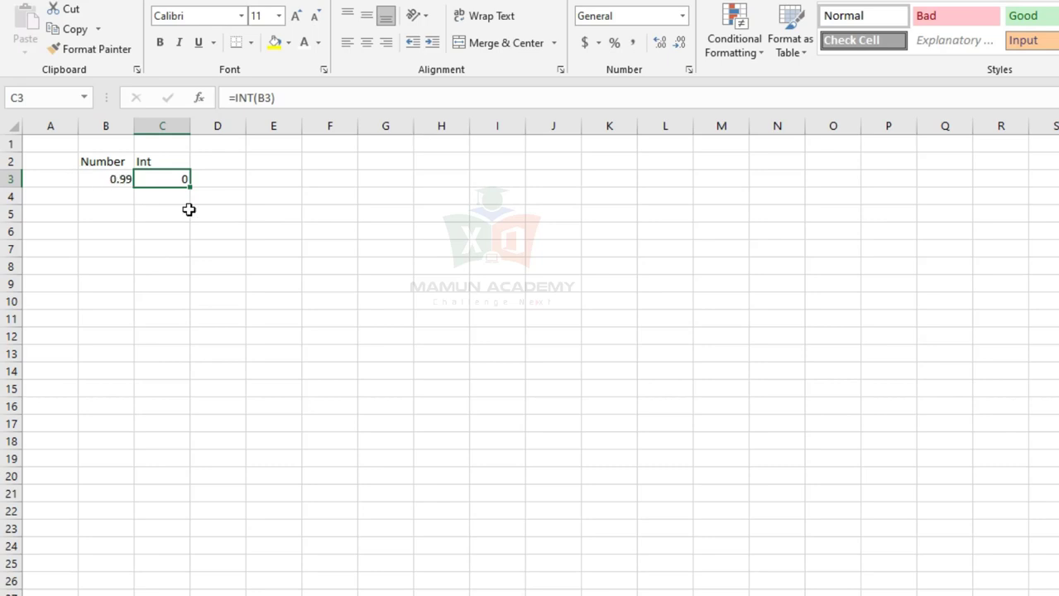
Test the INT result with 1.001 and then 0.9999999 in B3
{"action": "left_click", "coordinate": [118, 176]}
{"action": "type", "text": "1"}
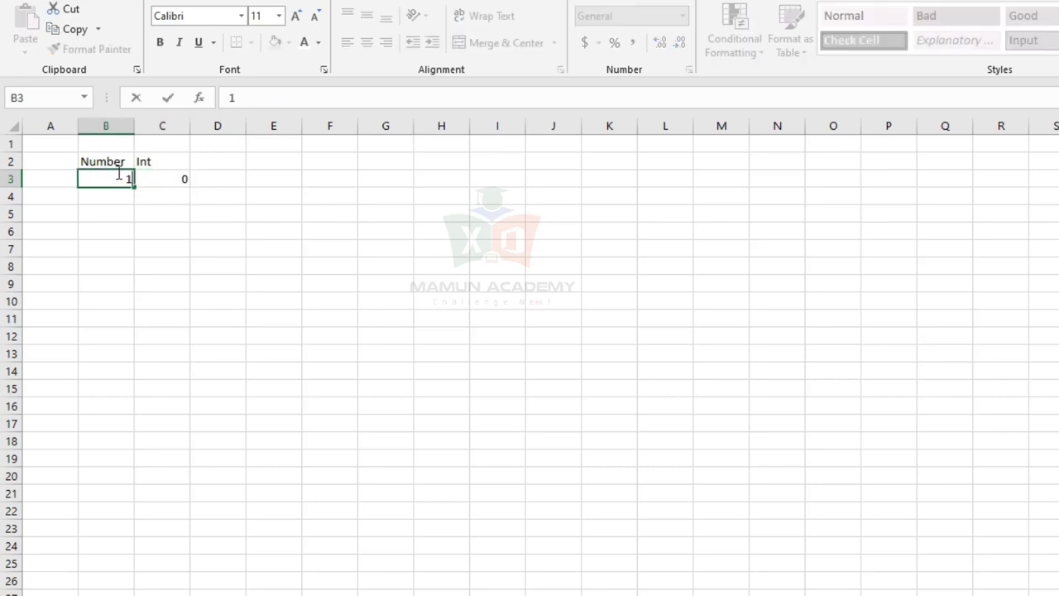
{"action": "type", "text": ".001"}
{"action": "key", "text": "Return"}
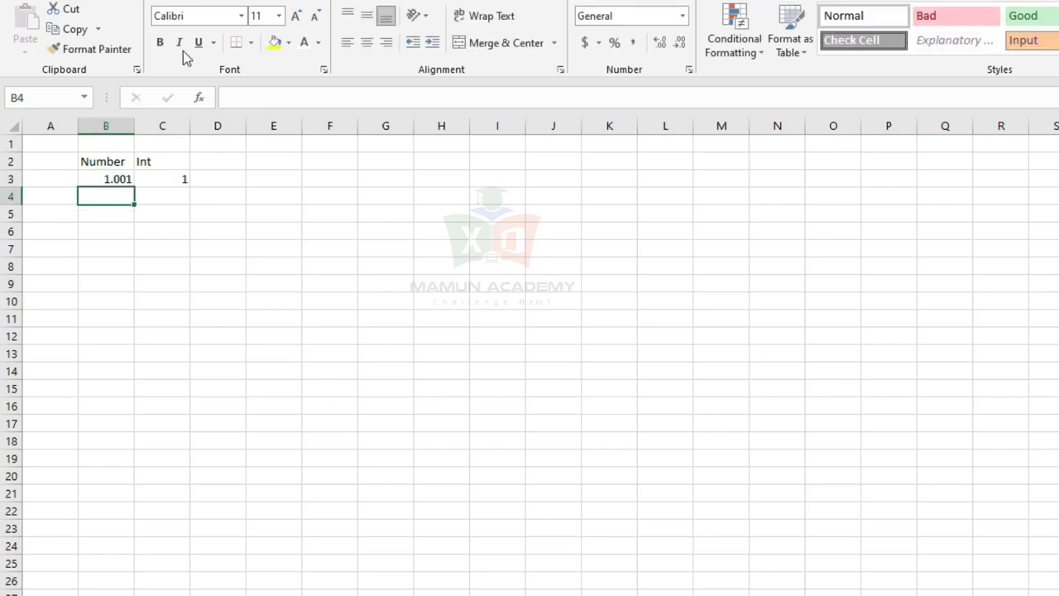
{"action": "left_click", "coordinate": [121, 178]}
{"action": "type", "text": "9"}
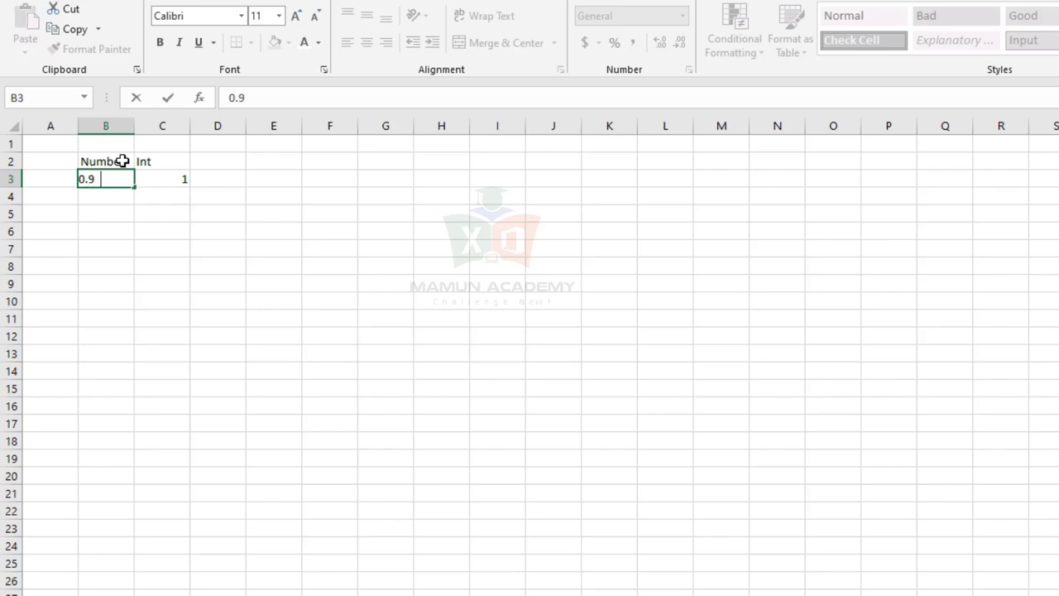
{"action": "type", "text": "999999"}
{"action": "key", "text": "Return"}
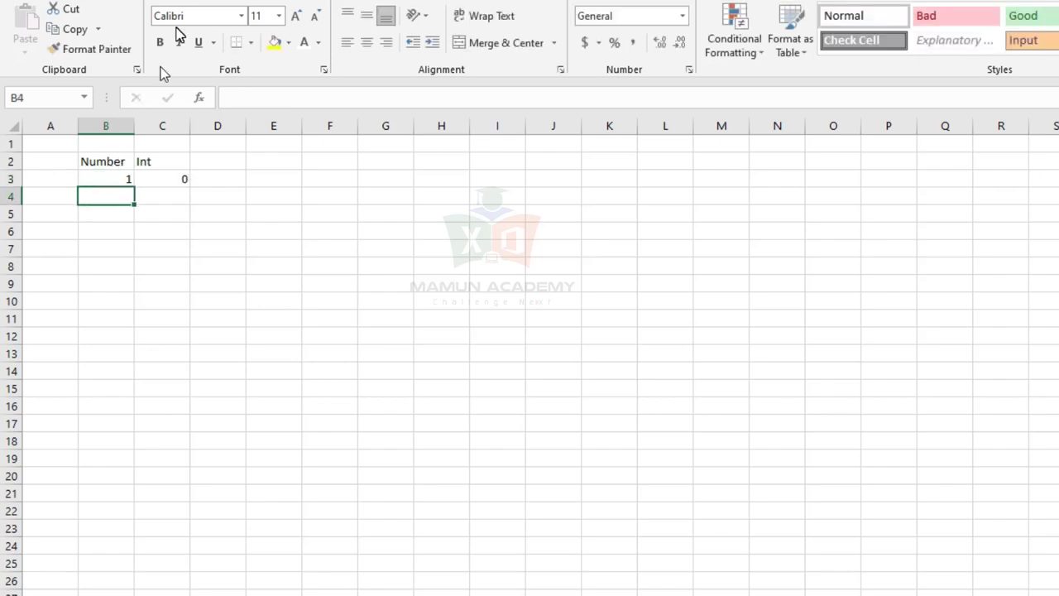
Re-enter 0.99 in B3, leaving the INT result at 0
{"action": "left_click", "coordinate": [123, 175]}
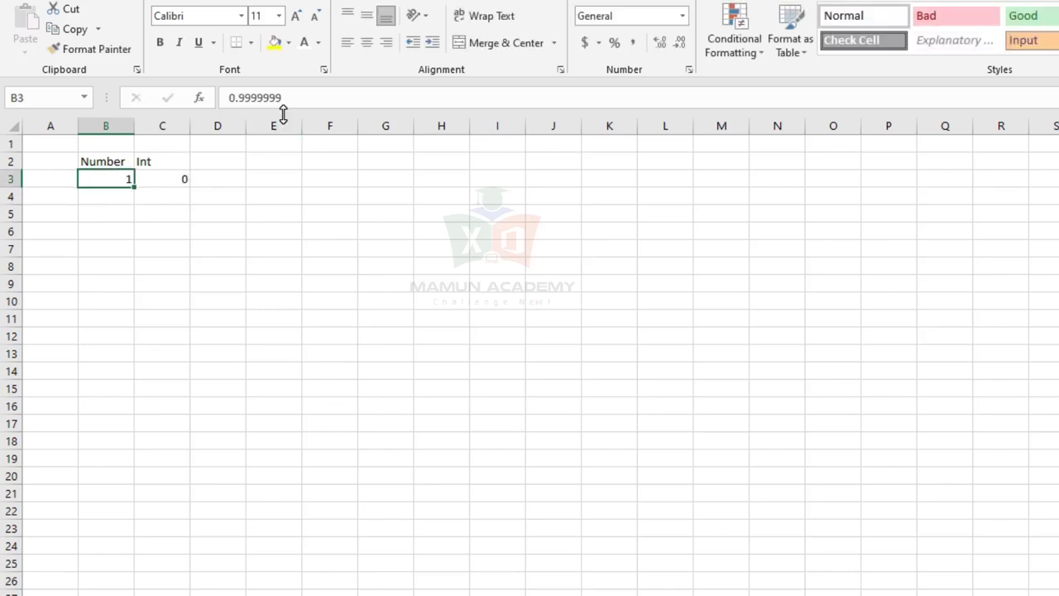
{"action": "type", "text": ".99"}
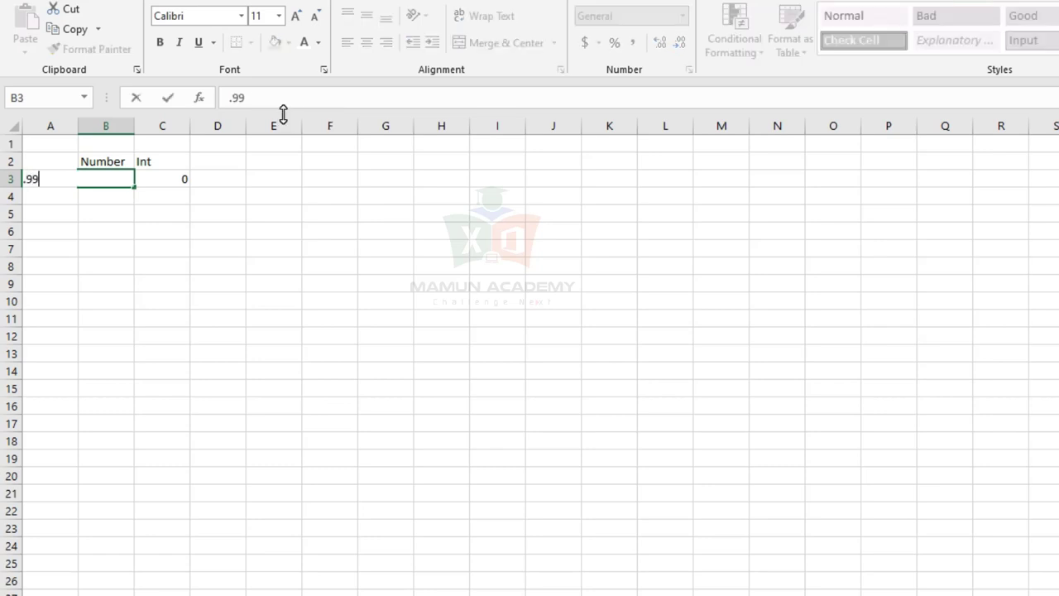
{"action": "type", "text": "9"}
{"action": "key", "text": "BackSpace"}
{"action": "key", "text": "Return"}
{"action": "key", "text": "Up"}
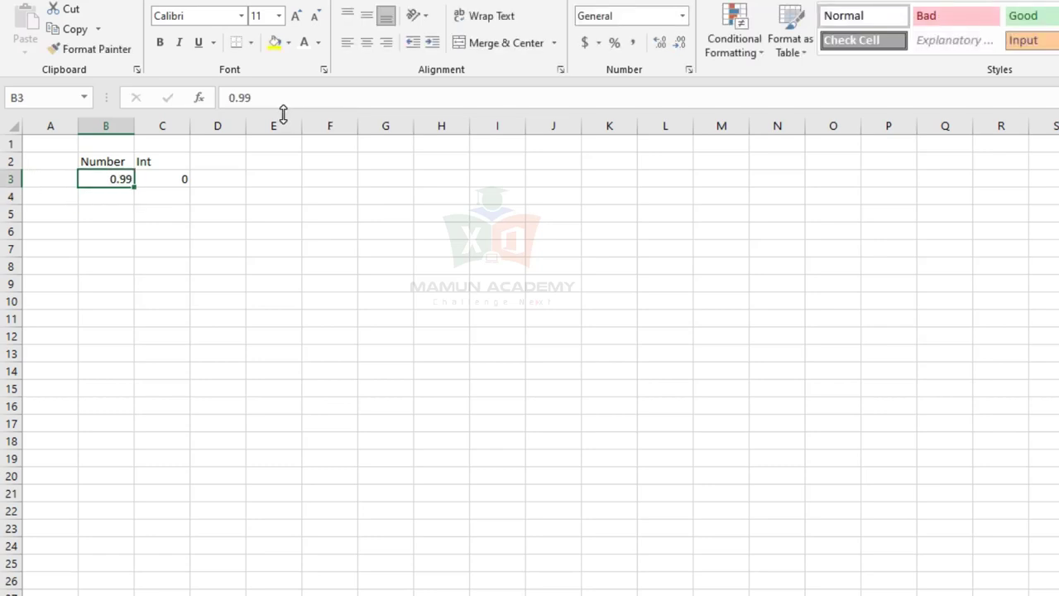